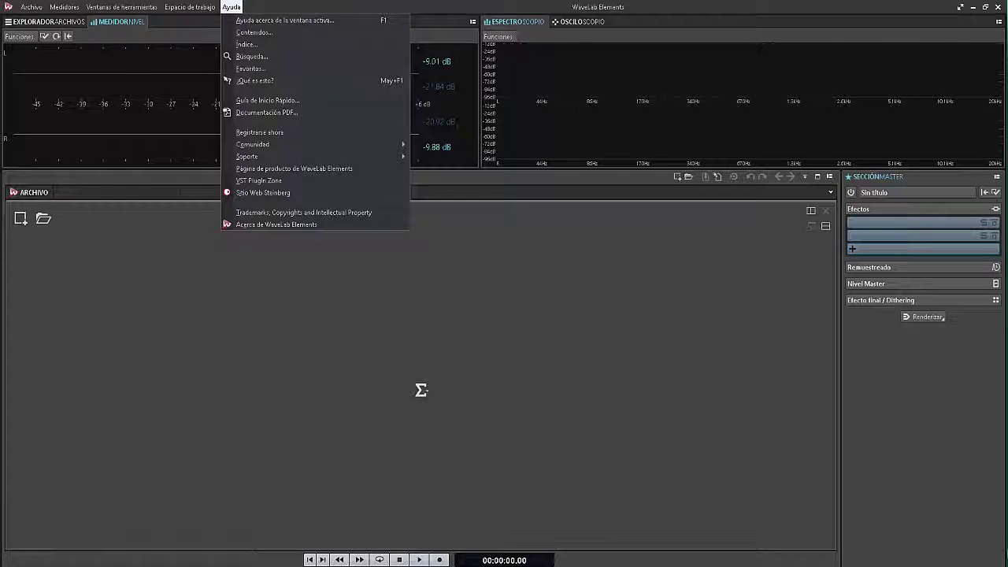
View the WaveLab Elements version and build information and close it again
left_click(276, 224)
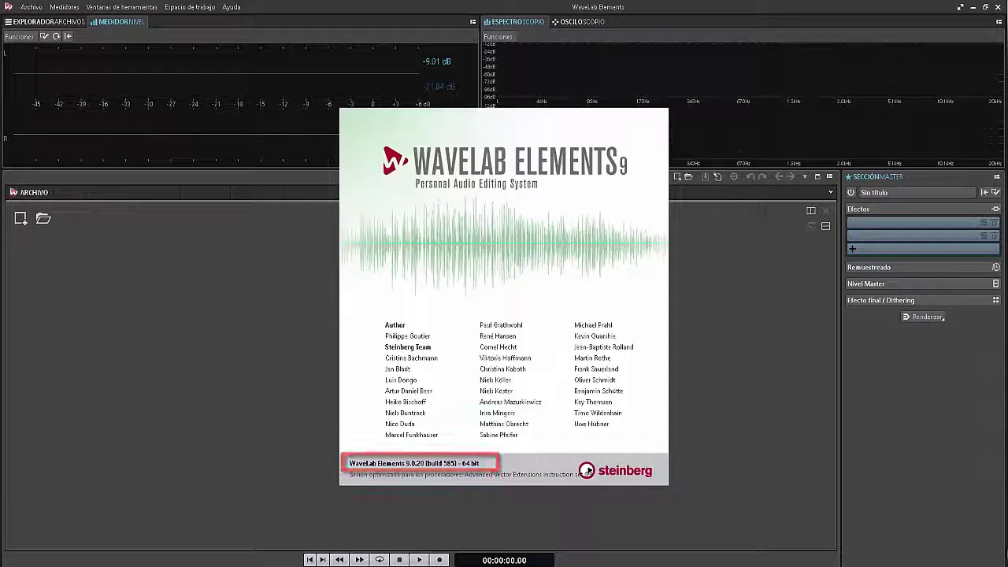
left_click(586, 470)
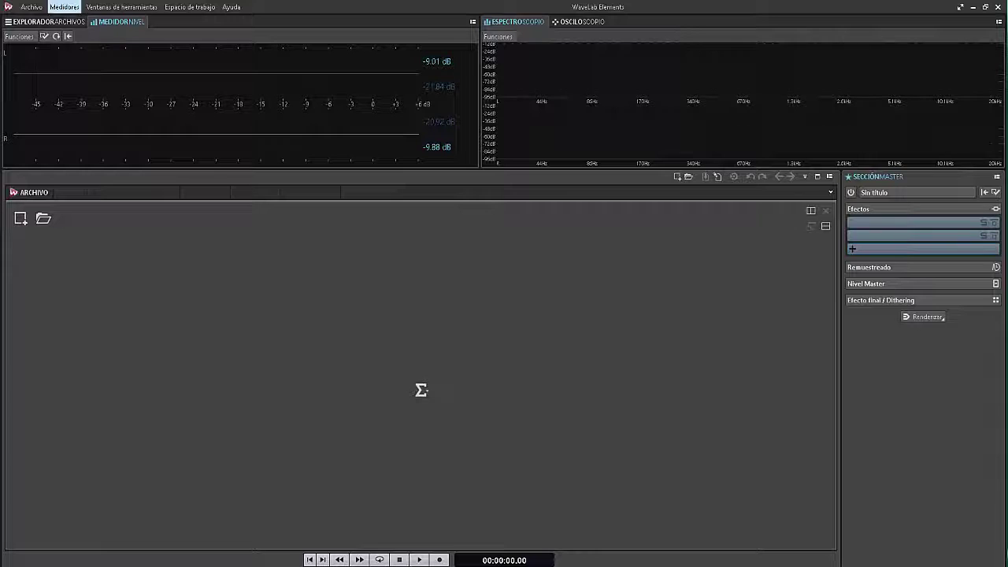
Browse the contents of the C: and E: drives in the built-in file browser
left_click(53, 22)
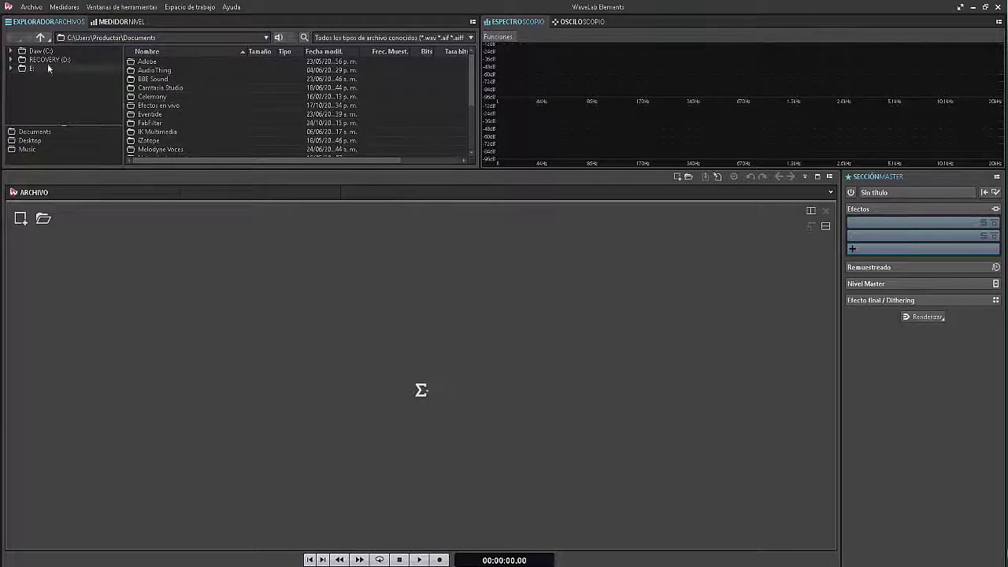
left_click(81, 59)
left_click(31, 51)
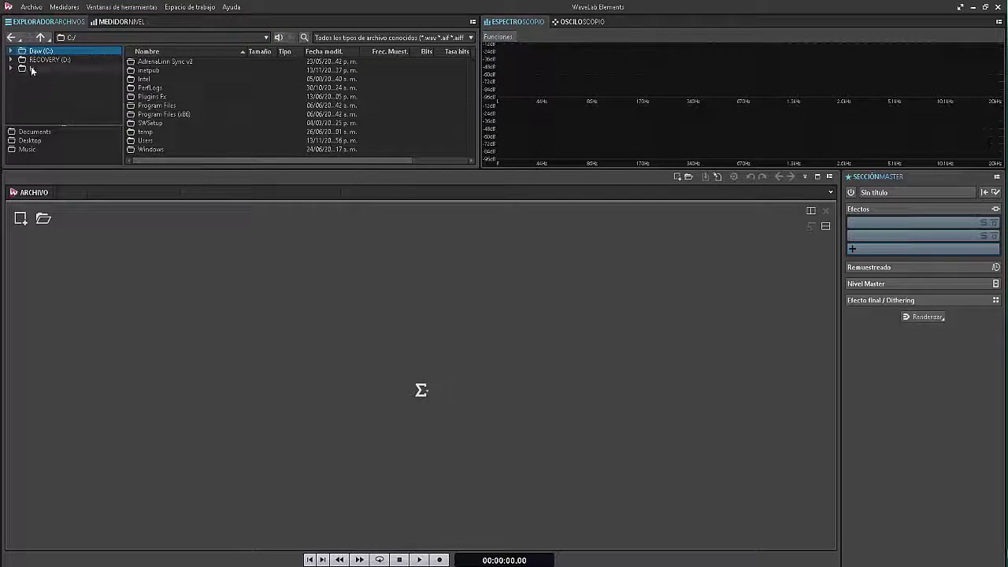
left_click(26, 70)
double_click(26, 69)
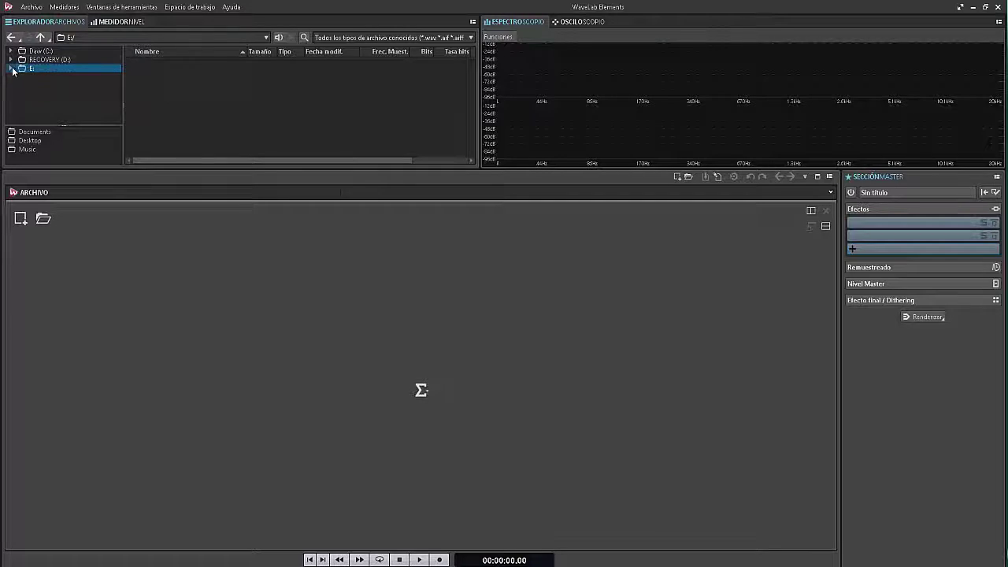
left_click(36, 50)
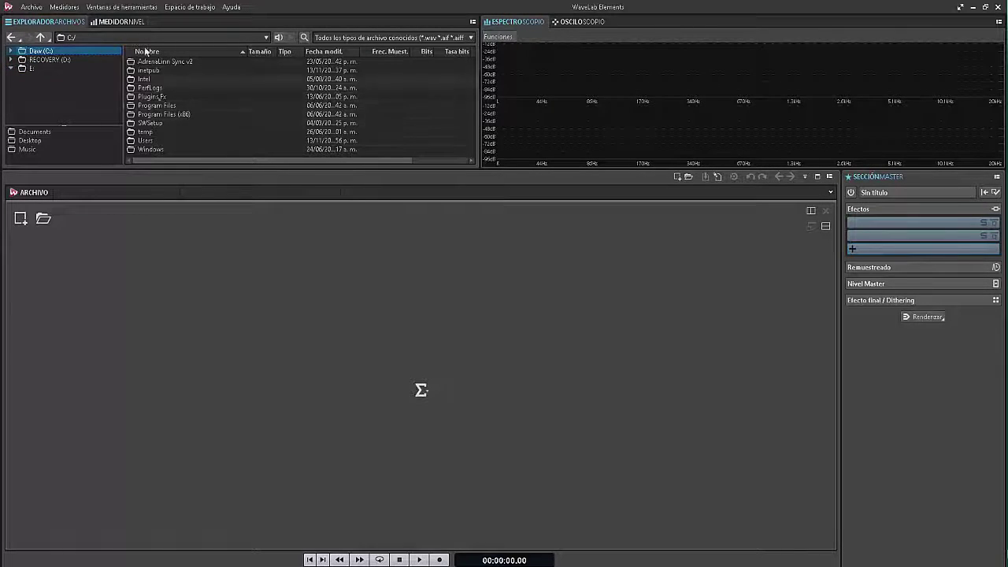
View the level meter and the oscilloscope, finishing on the spectroscope
left_click(118, 22)
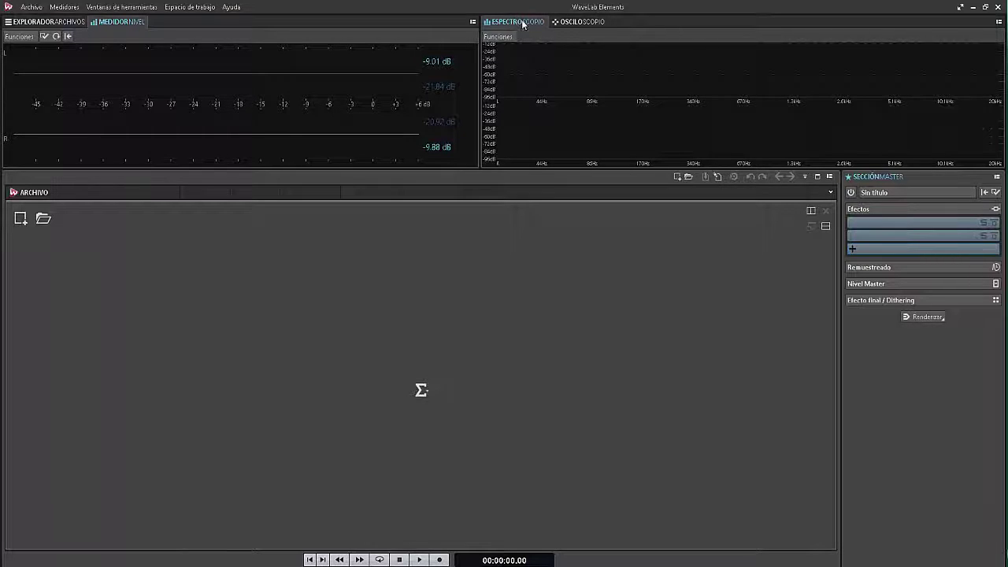
left_click(579, 24)
left_click(518, 24)
Load the Piano audio file from the Eres Santo - 65bpm - C project folder and place the edit cursor at about 57 s
key("alt+Tab")
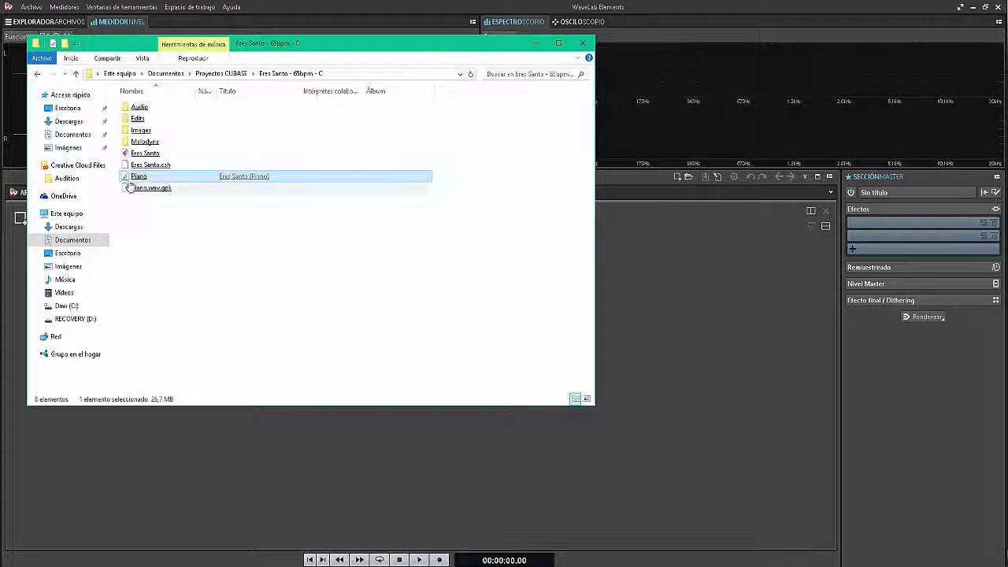
left_click_drag(135, 176, 398, 441)
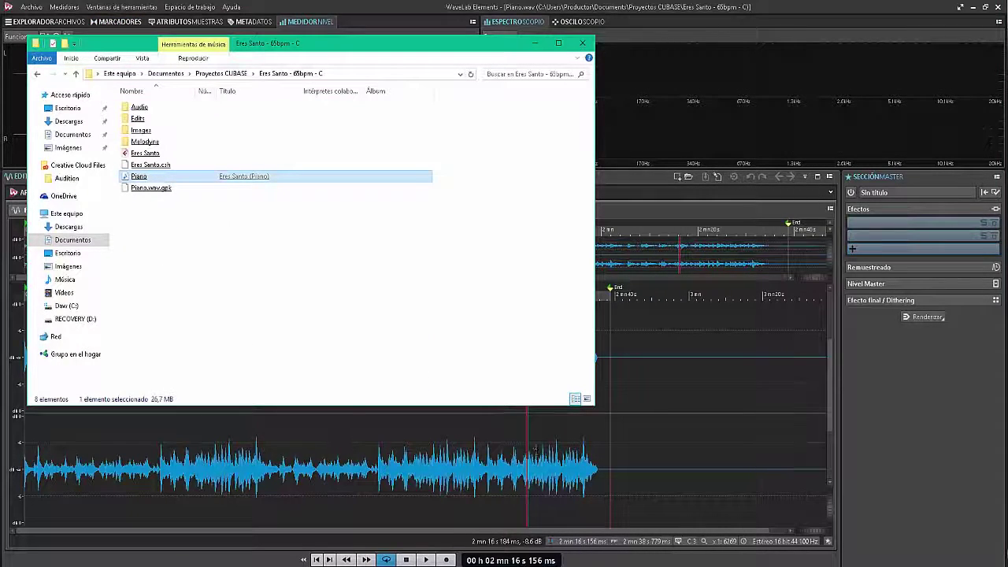
left_click(233, 412)
left_click(235, 412)
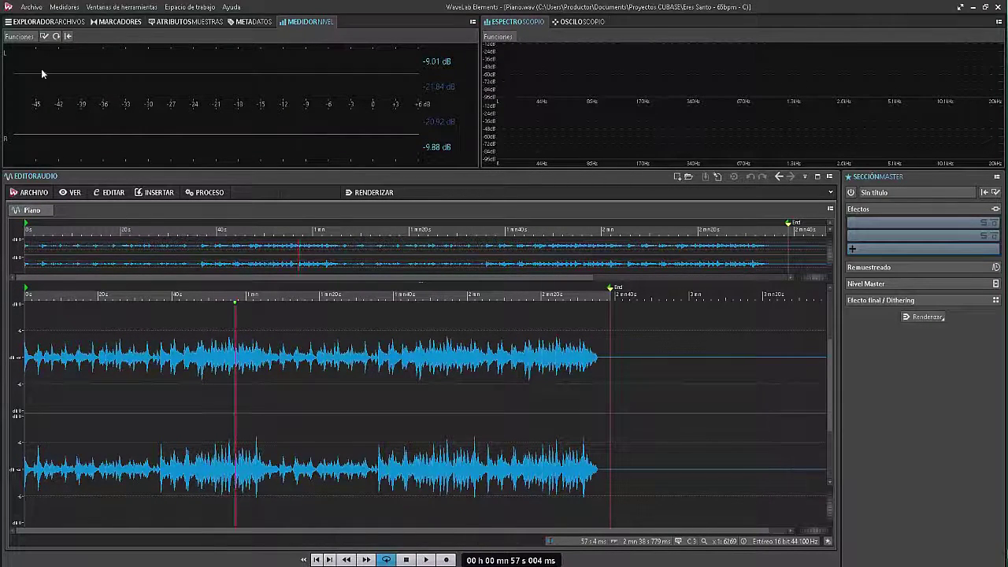
Review the markers, sample attributes and metadata of the Piano file, trying out cursor positions and a short range selection in the waveform
left_click(47, 22)
left_click(116, 21)
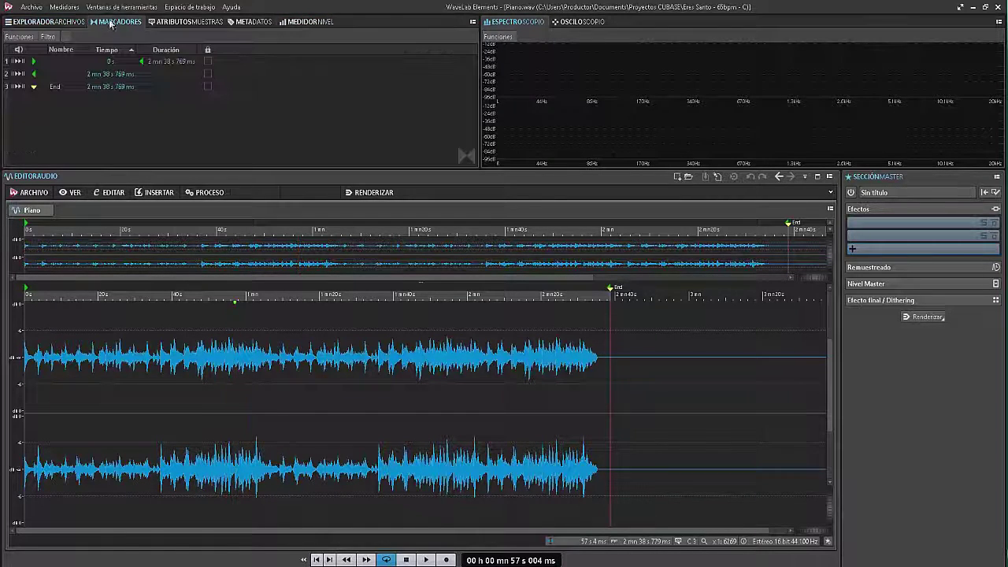
left_click(198, 346)
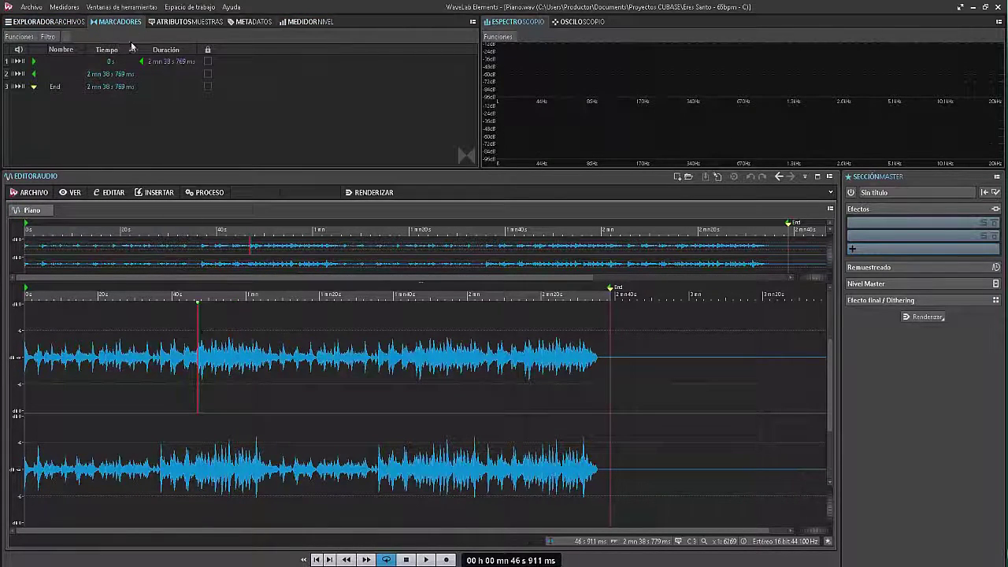
left_click(187, 21)
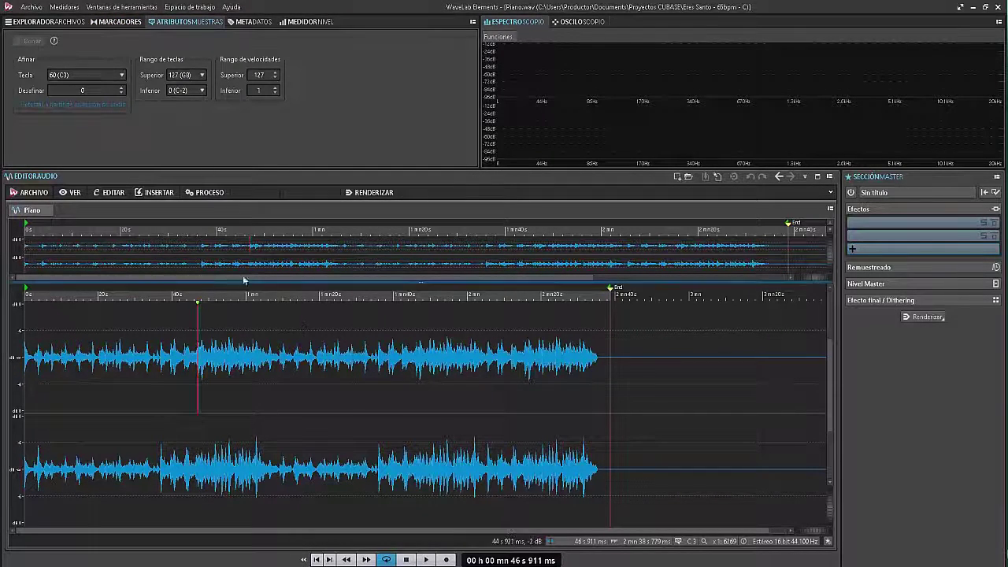
left_click_drag(186, 370, 201, 411)
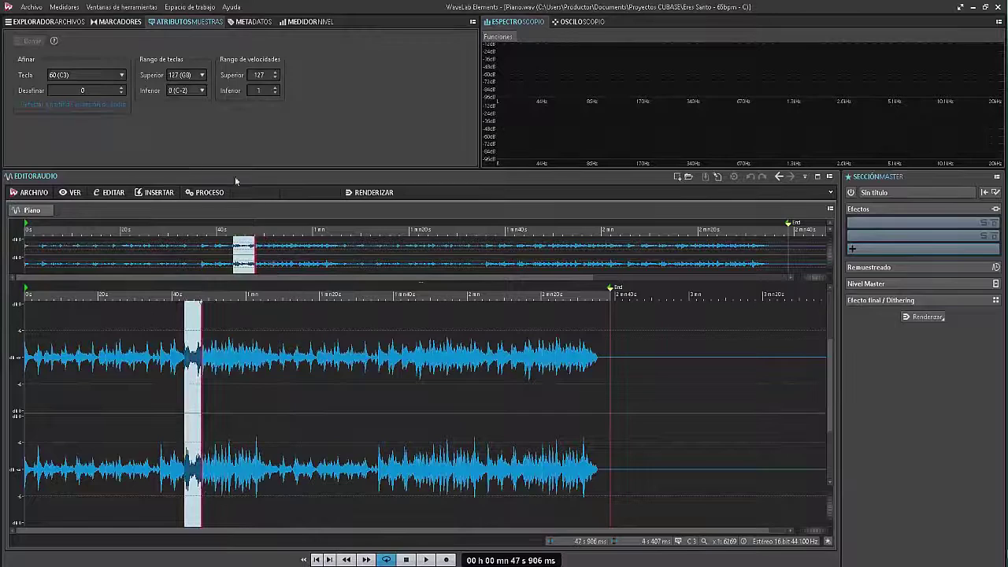
left_click(246, 22)
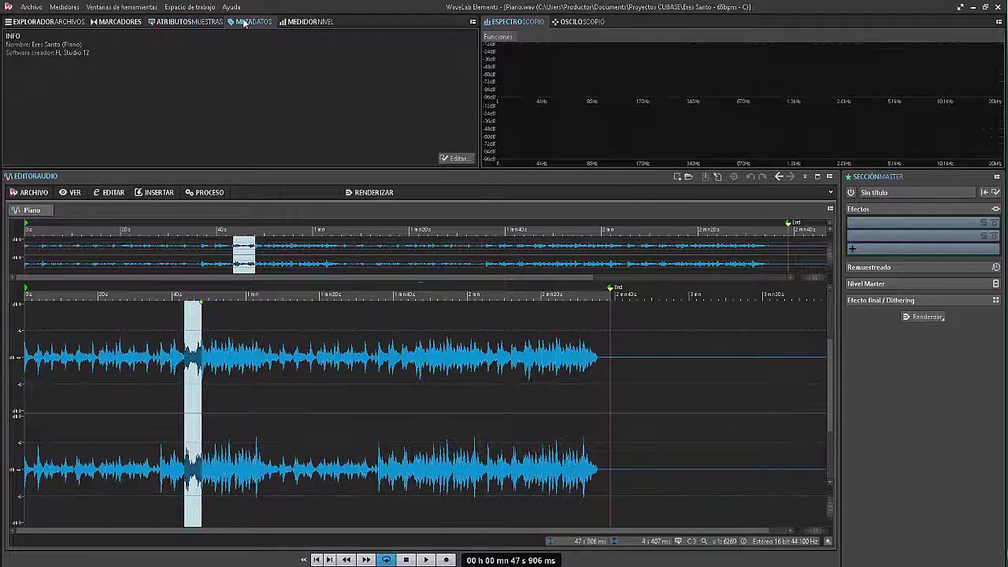
left_click(320, 441)
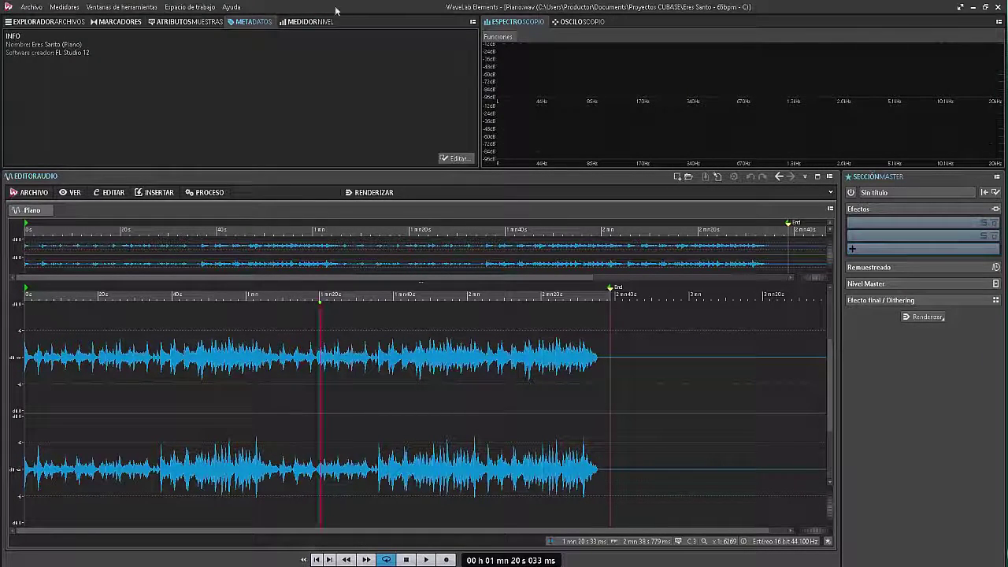
View the level meter and examine the available functions of the oscilloscope and the spectroscope
left_click(307, 21)
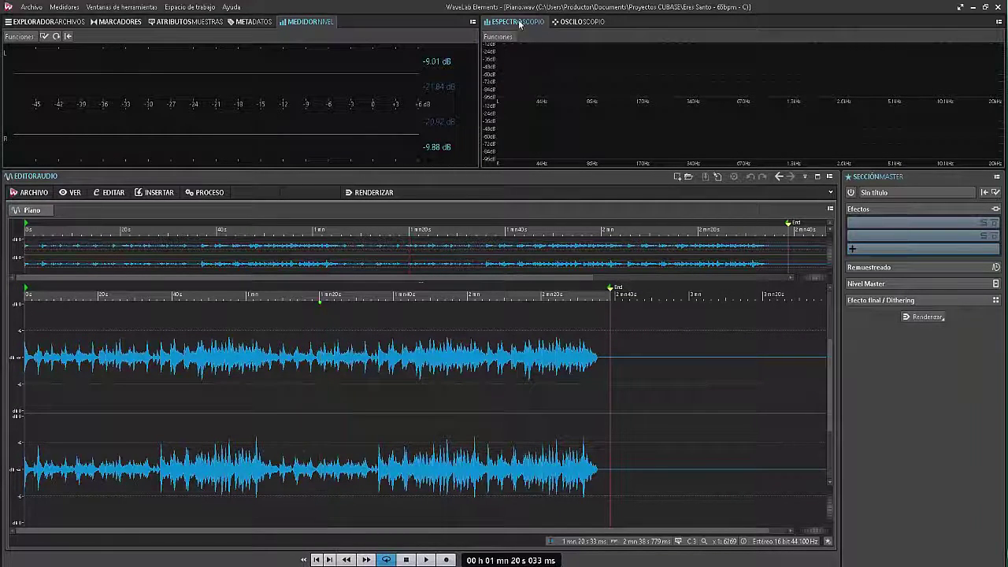
left_click(580, 21)
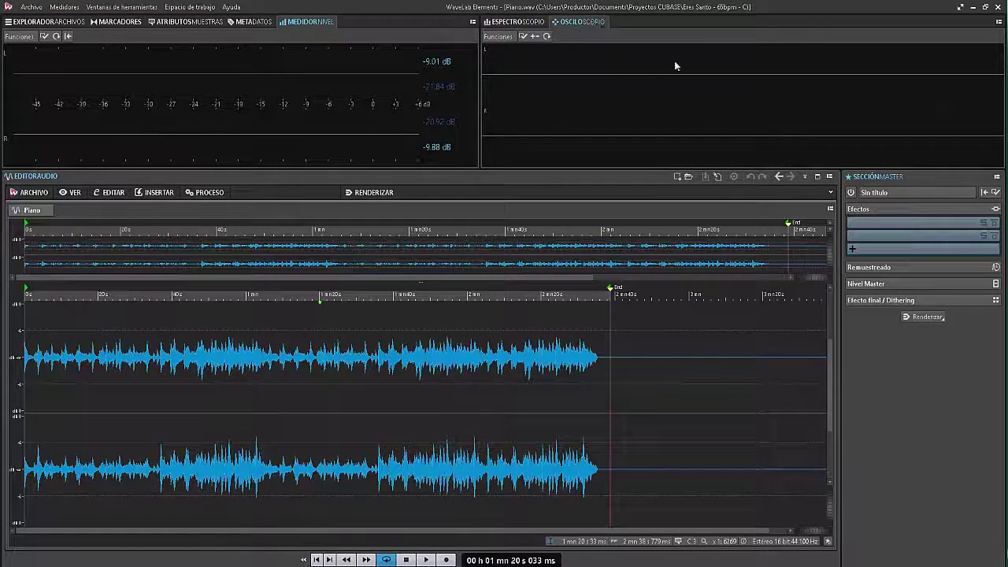
left_click(499, 37)
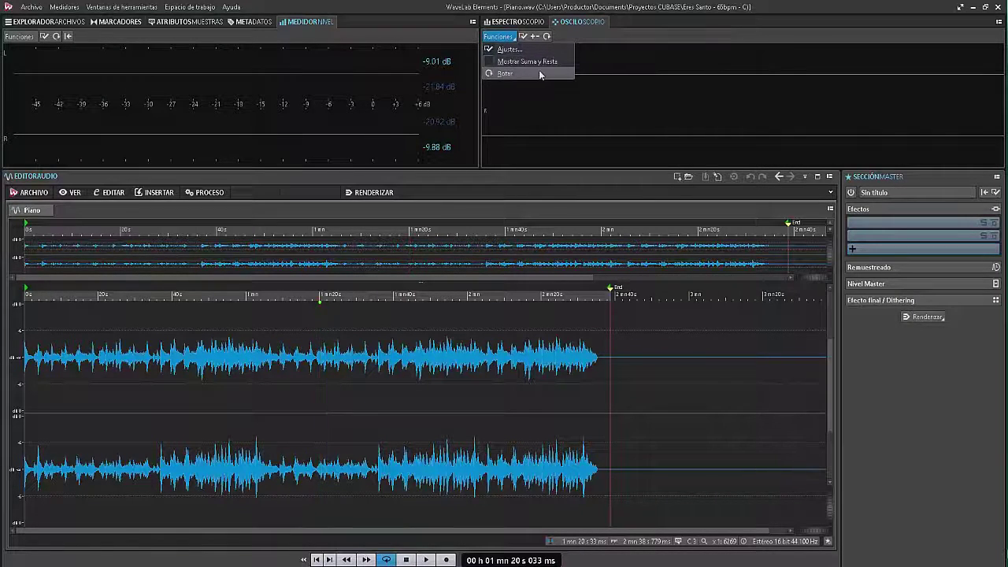
left_click(538, 22)
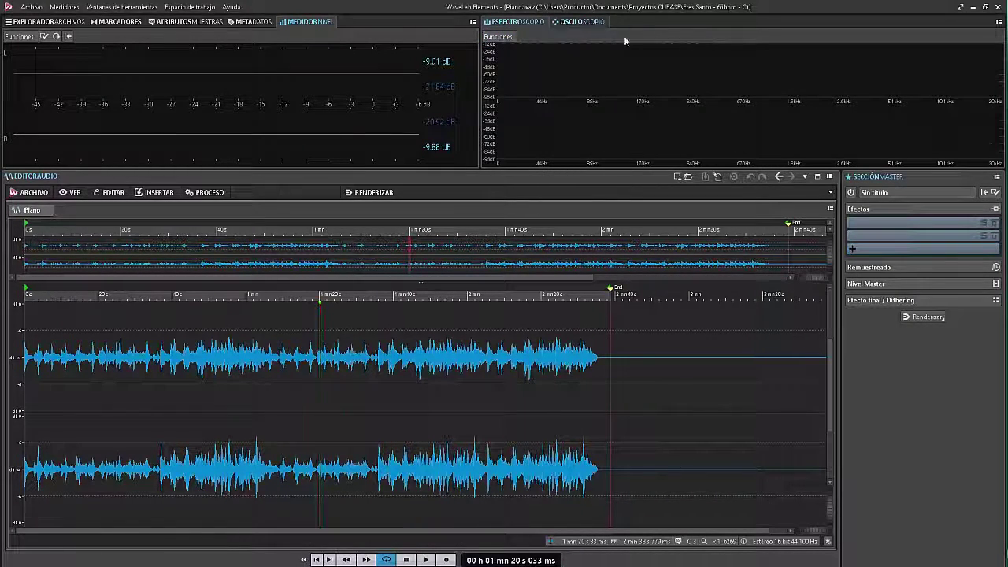
left_click(506, 38)
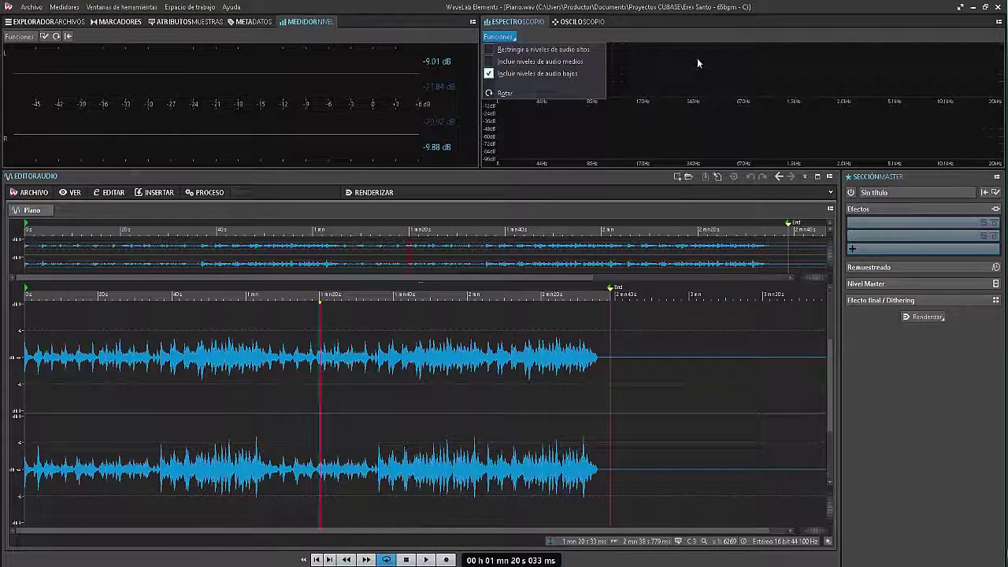
left_click(681, 74)
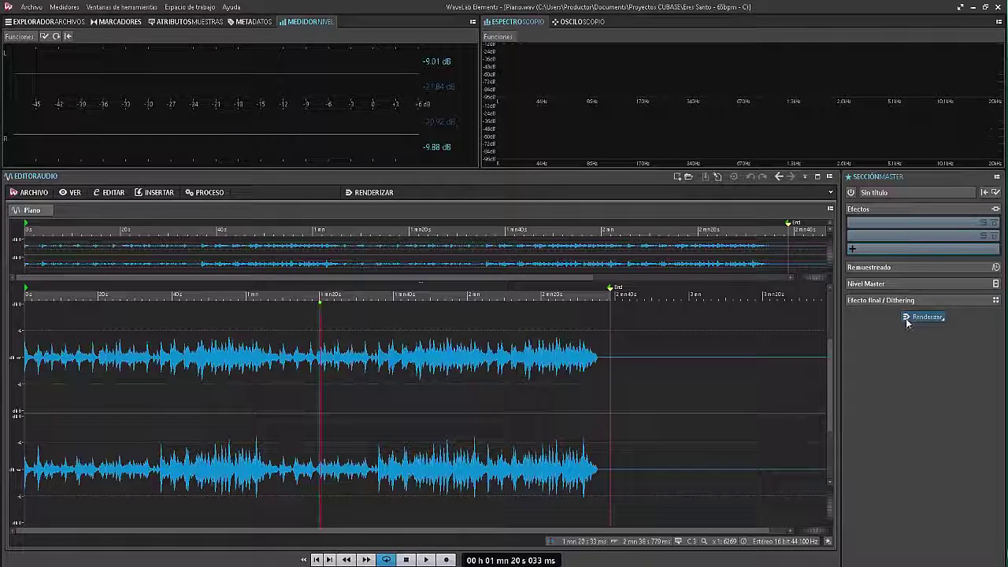
Insert the MasterRig plug-in in the first effect slot of the master section
left_click(977, 225)
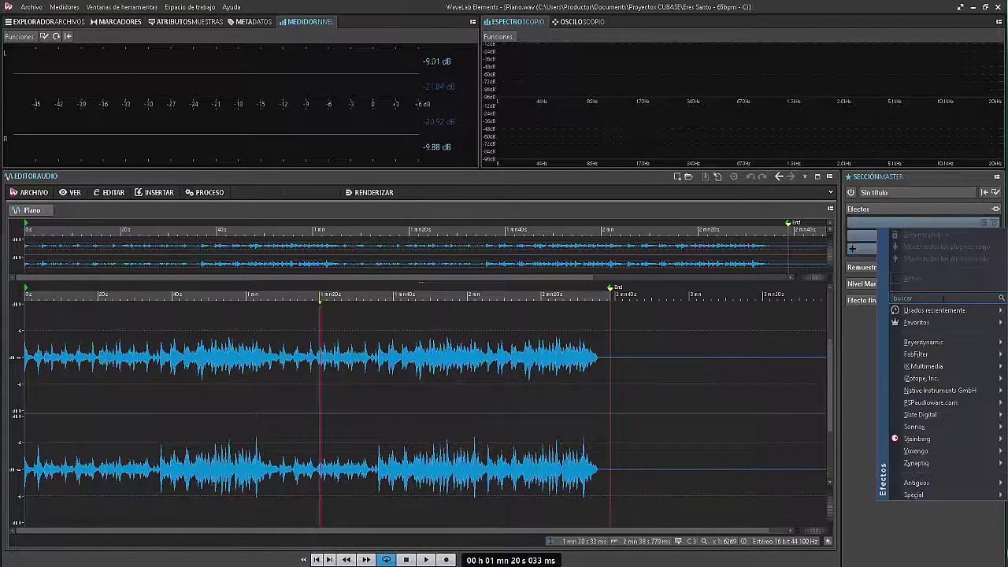
mouse_move(917, 323)
left_click(850, 324)
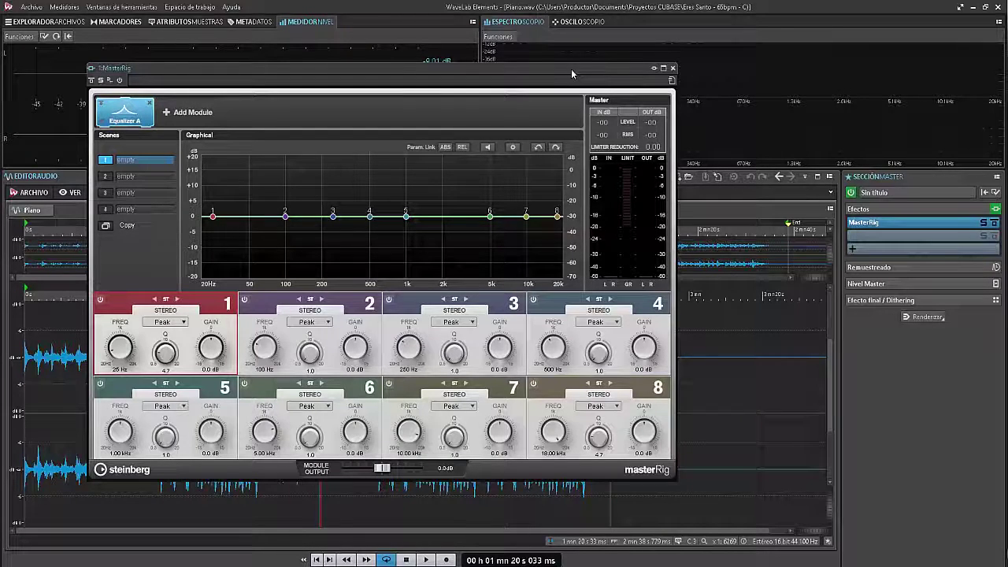
Add the Limiter, Equalizer B and Imager modules to the MasterRig chain
left_click(175, 114)
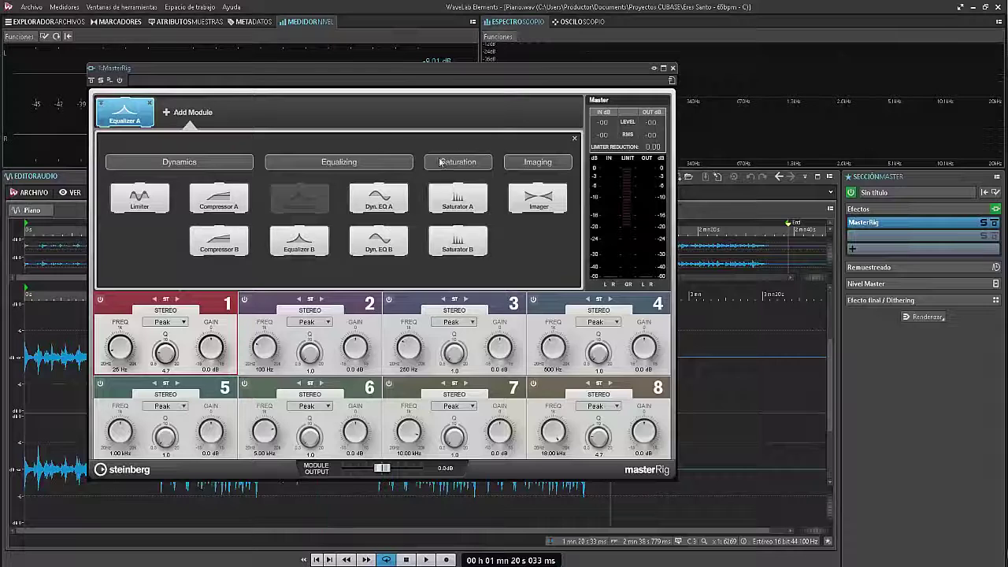
left_click(139, 197)
left_click(251, 114)
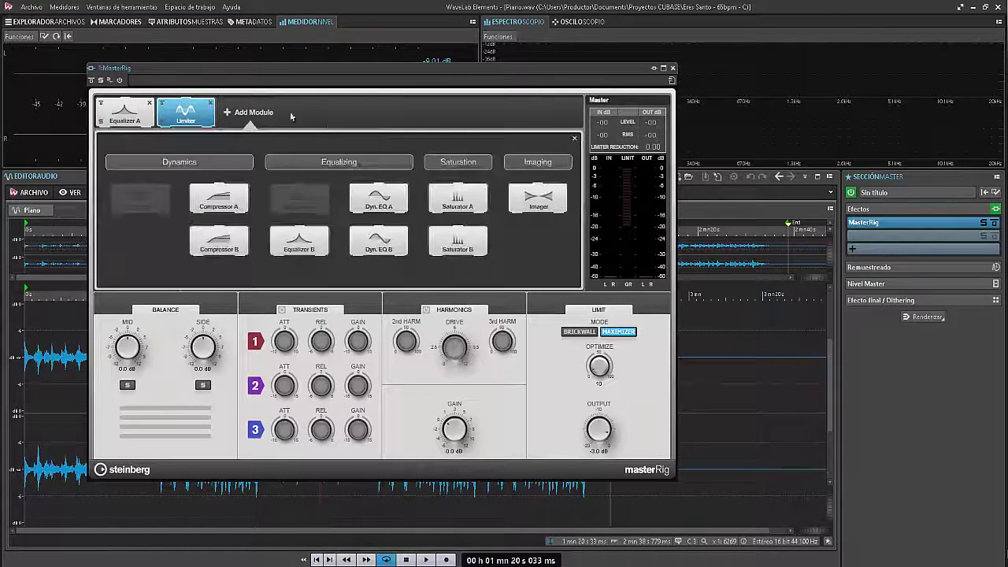
left_click(299, 247)
left_click(331, 112)
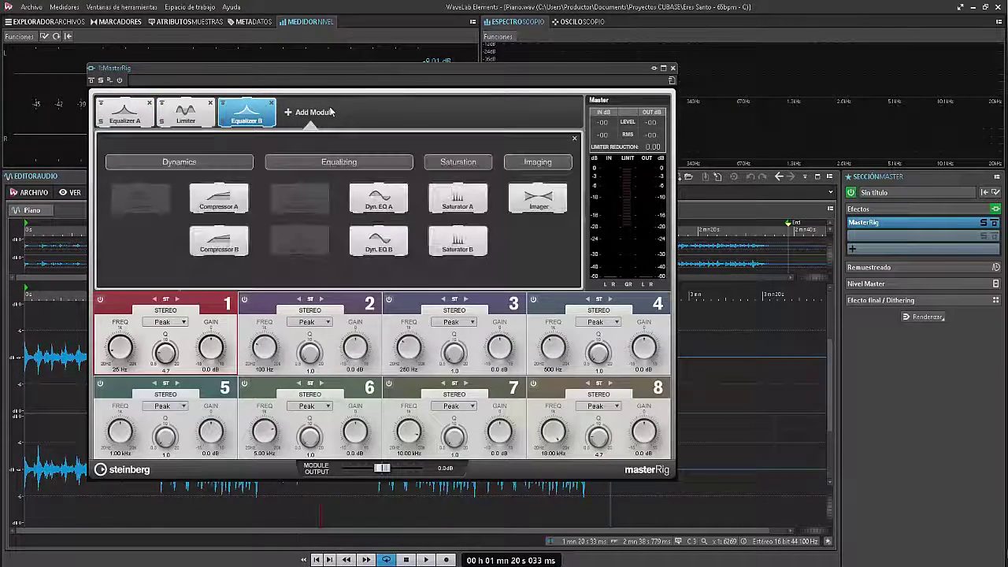
left_click(536, 198)
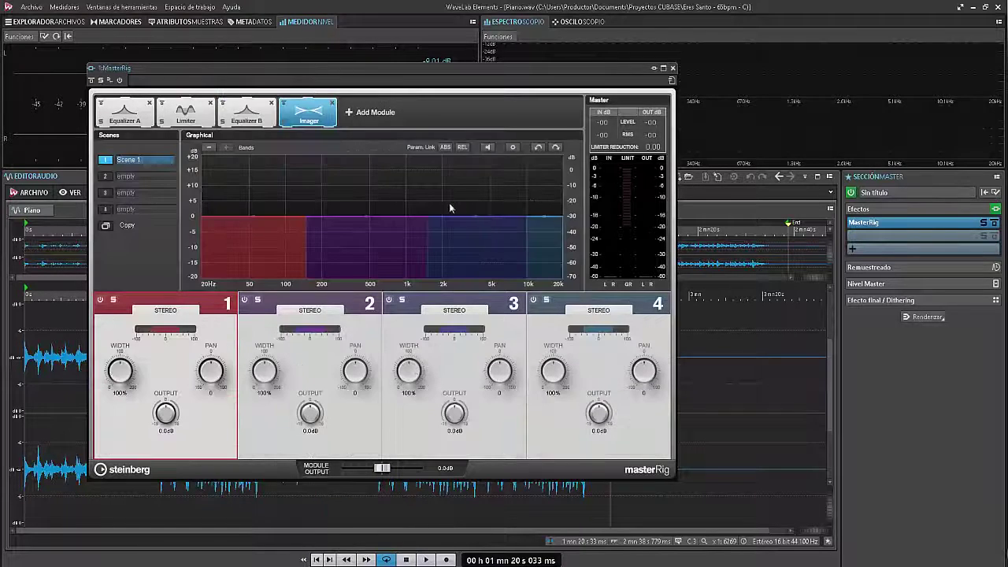
Extend the MasterRig chain with the Dyn. EQ B, Saturator B, Saturator A and Dyn. EQ A modules
left_click(376, 112)
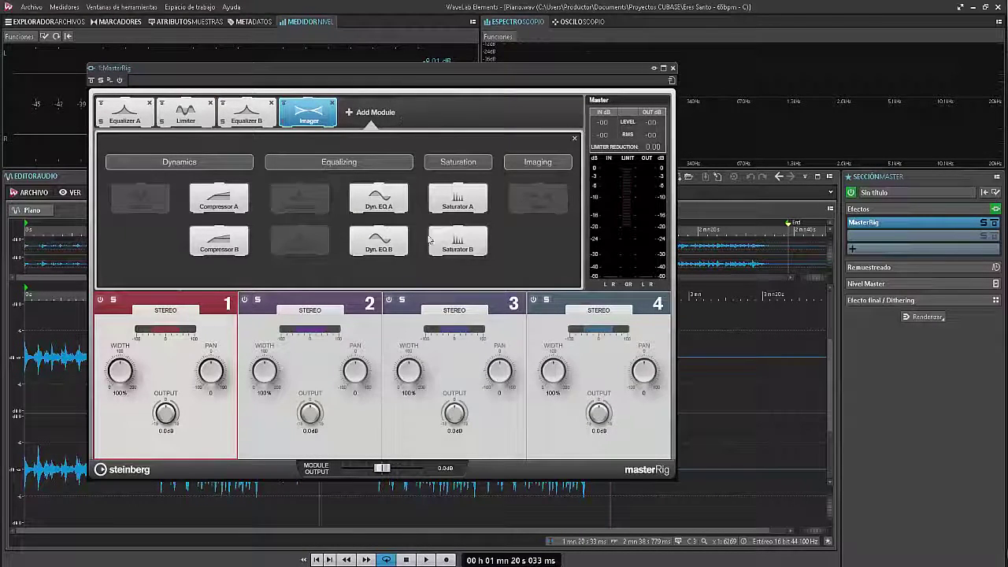
left_click(379, 240)
left_click(441, 112)
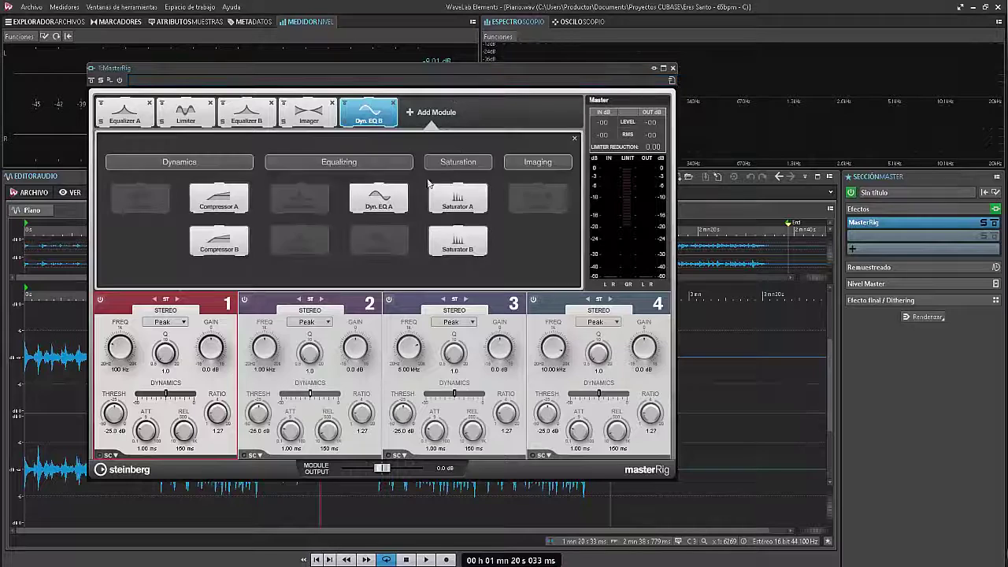
left_click(447, 246)
left_click(494, 115)
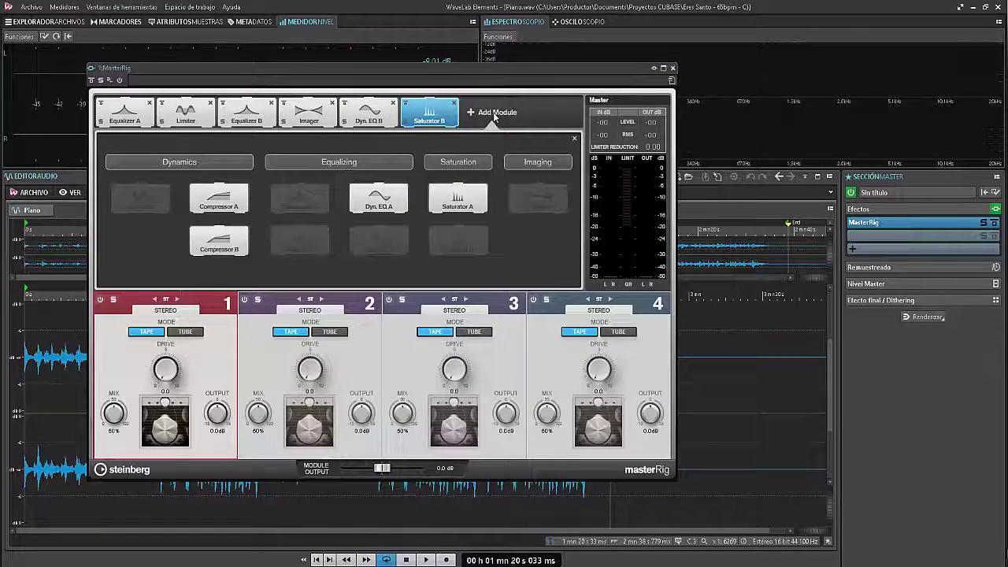
left_click(466, 203)
left_click(551, 112)
left_click(378, 200)
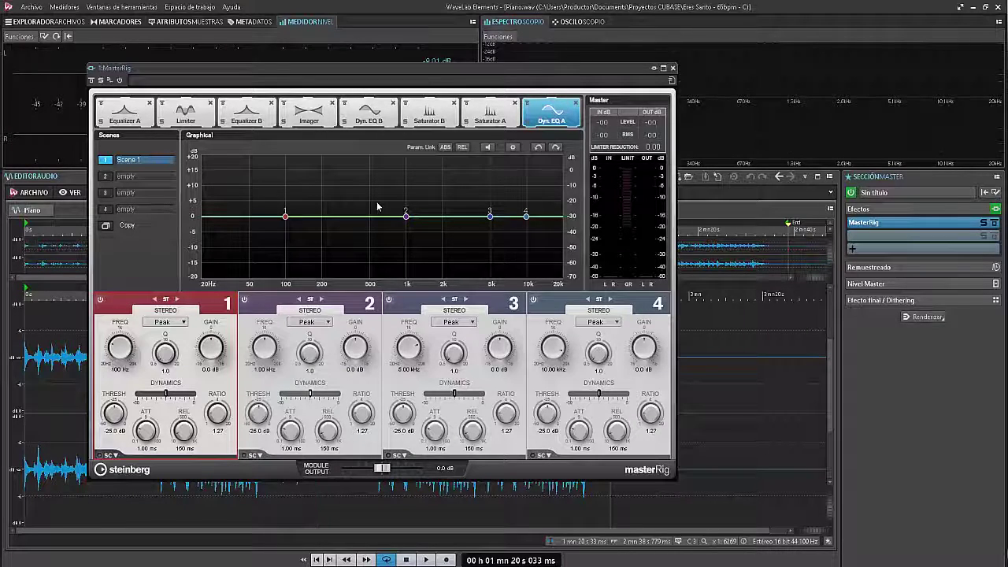
Look through the first MasterRig modules and move the Imager directly after Equalizer A in the chain
left_click(124, 113)
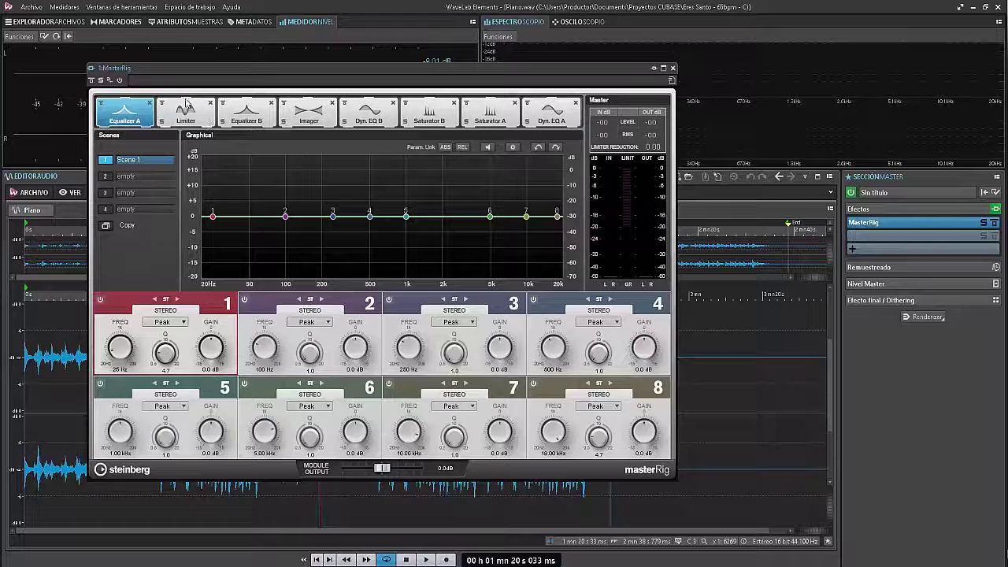
left_click(186, 109)
left_click(247, 112)
left_click(308, 116)
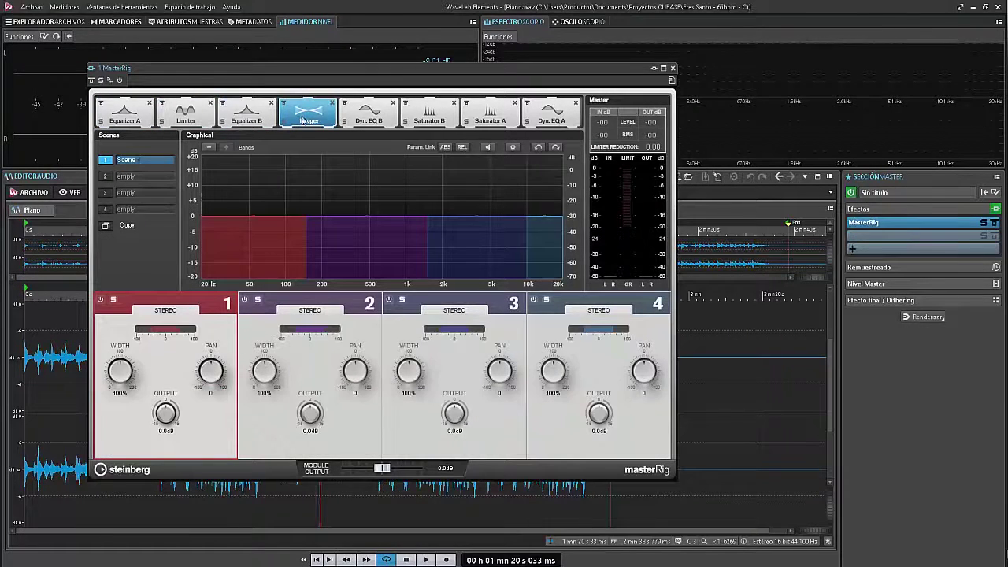
left_click_drag(307, 120, 178, 112)
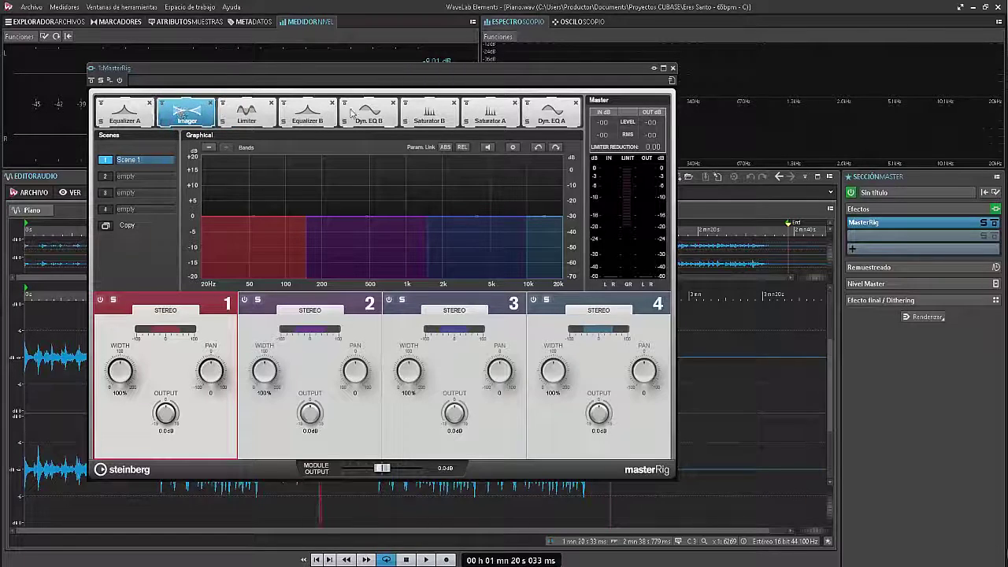
Move Dyn. EQ B ahead of Equalizer B, switch its band 1 to left/right processing, and show Equalizer B's settings
left_click_drag(349, 113, 296, 118)
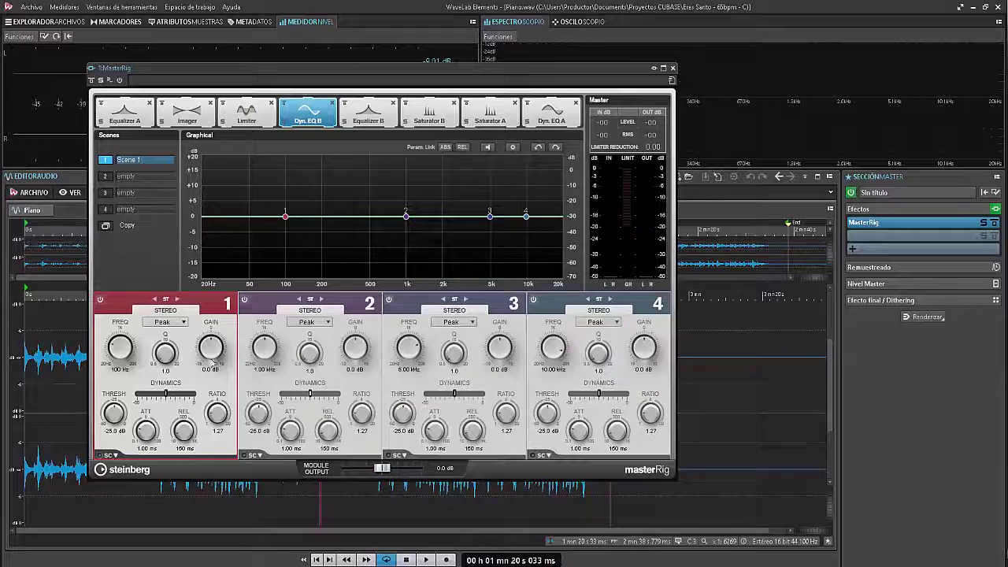
left_click(178, 299)
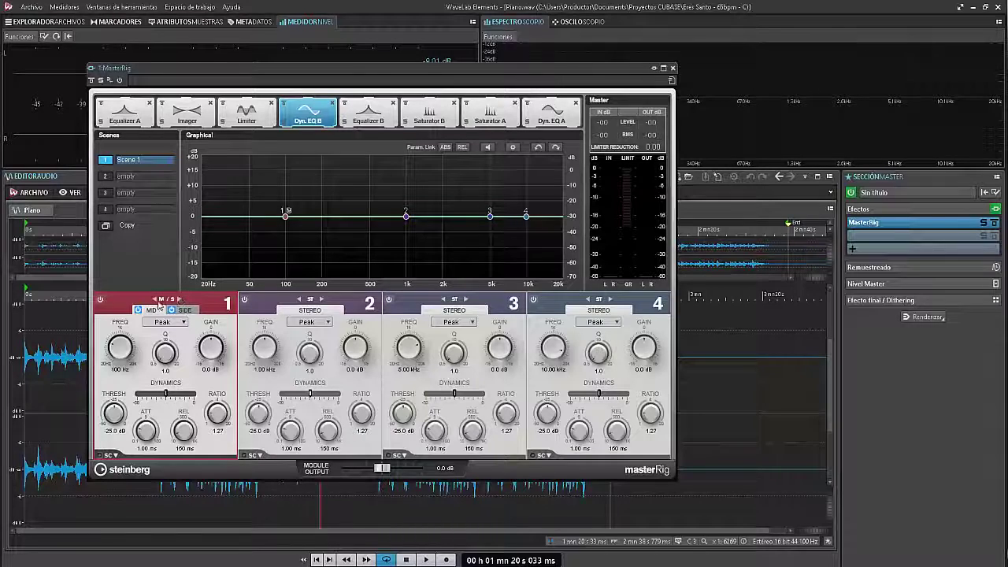
left_click(178, 299)
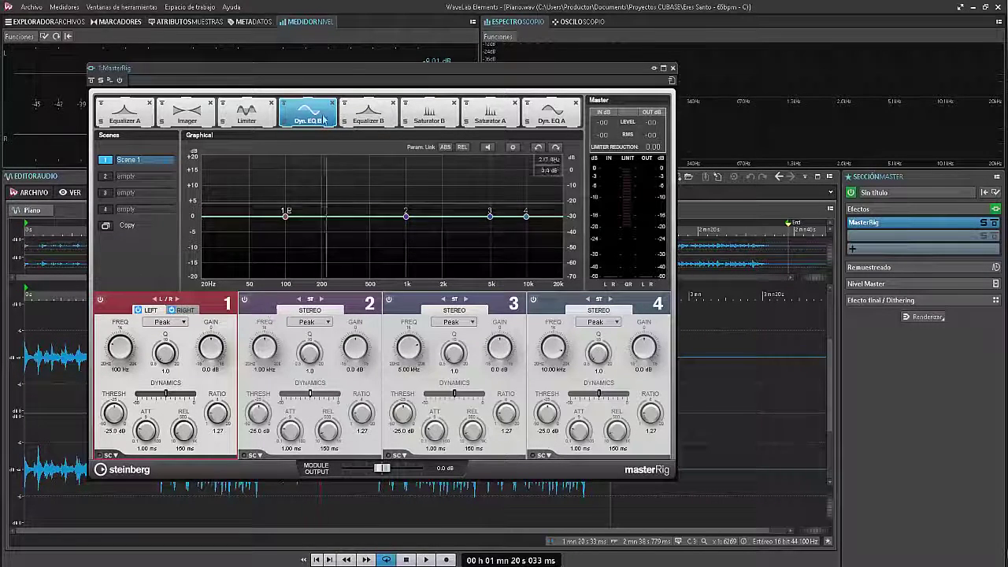
left_click(381, 116)
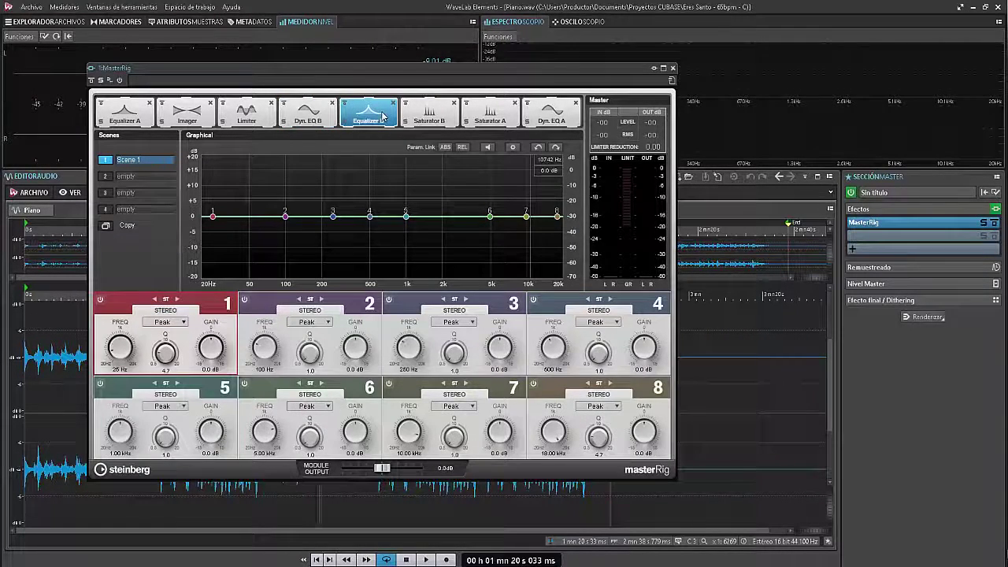
Insert a second MasterRig plug-in in the second effect slot and shift its window clear of the first one
left_click(974, 238)
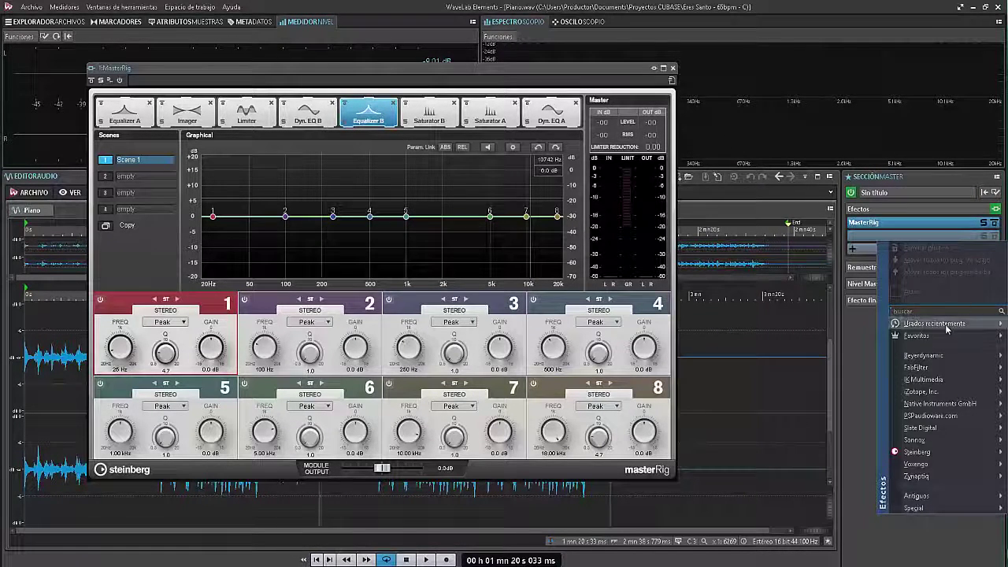
left_click(858, 337)
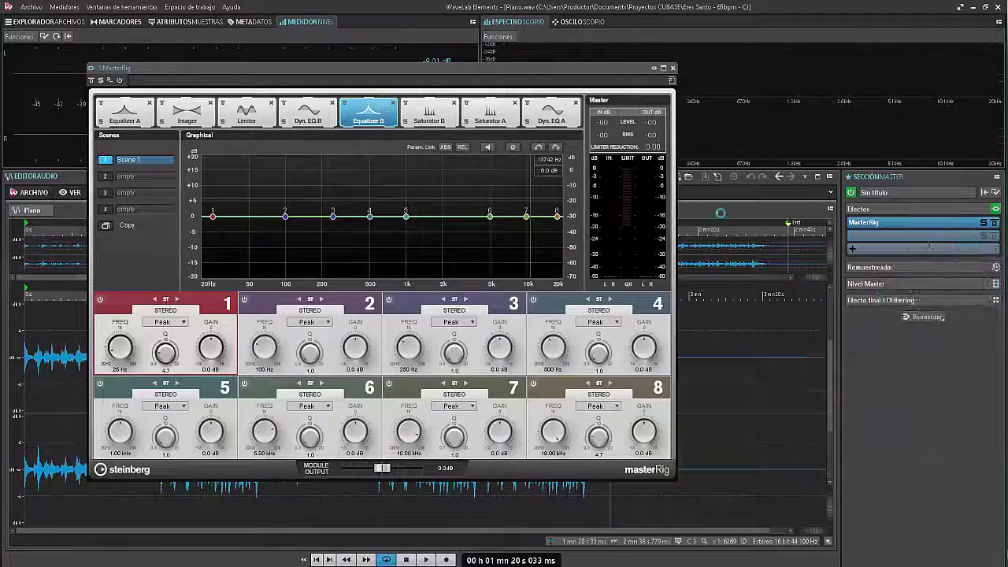
left_click_drag(469, 68, 603, 113)
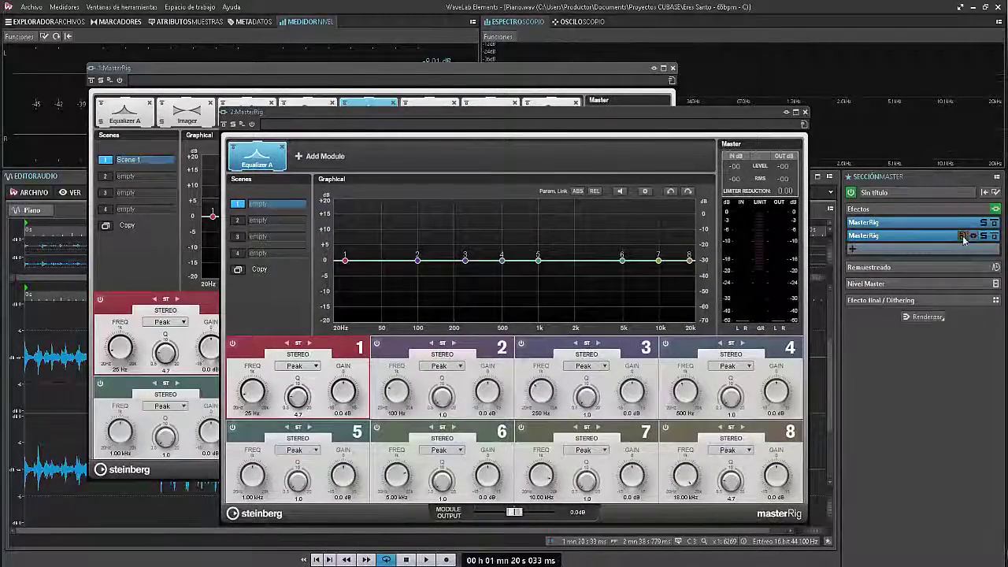
Remove both MasterRig plug-ins from the master section's effect slots
left_click(962, 236)
left_click(925, 250)
left_click(974, 226)
left_click(913, 237)
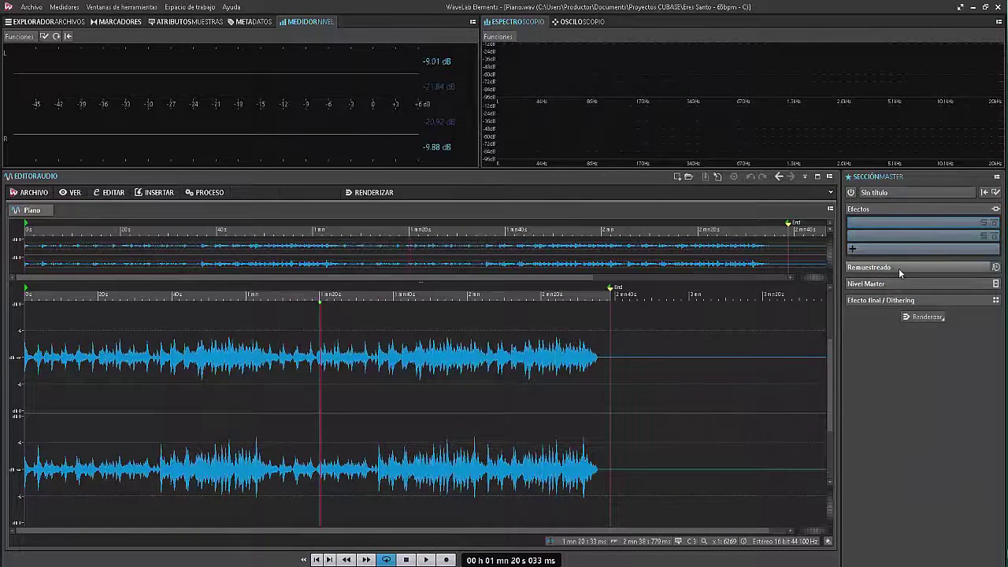
Examine the master section's Remuestreado and Nivel Master areas, collapsing each one after viewing
left_click(899, 268)
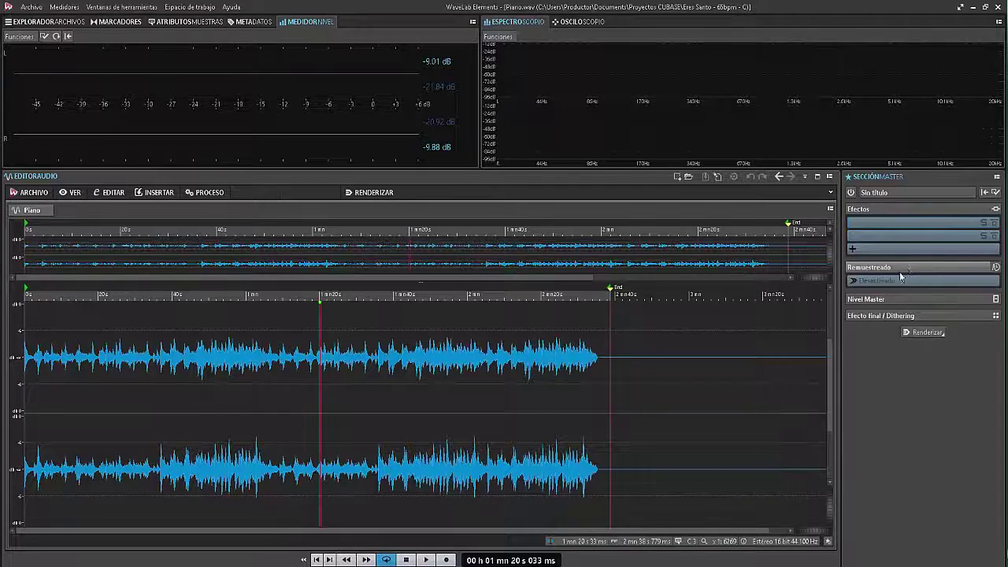
left_click(918, 266)
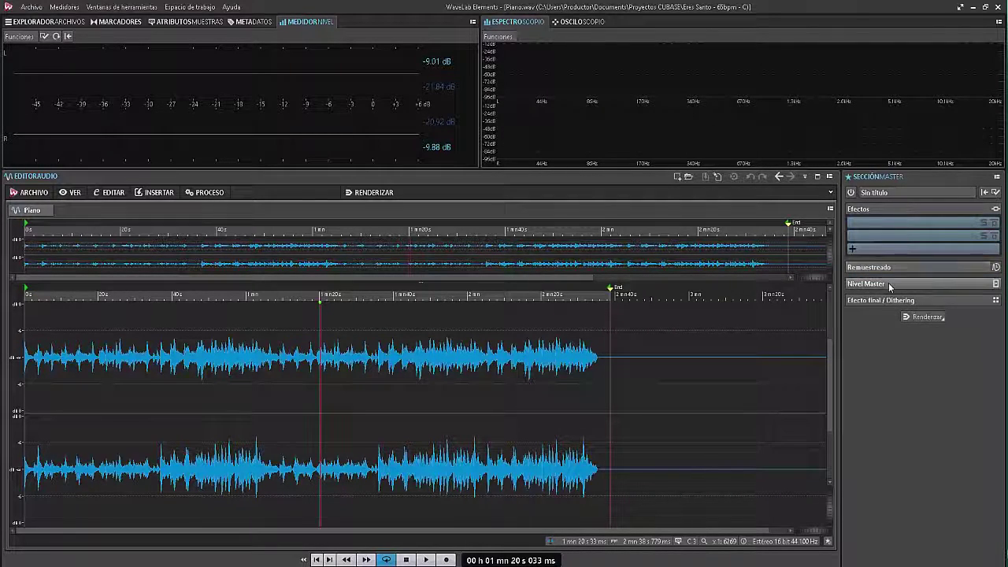
left_click(888, 283)
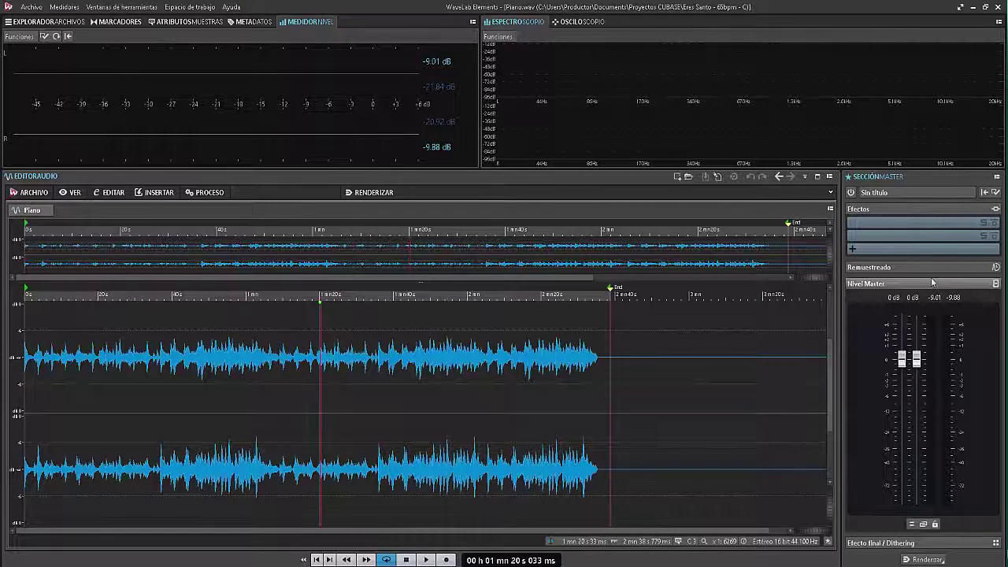
left_click(911, 267)
left_click(911, 267)
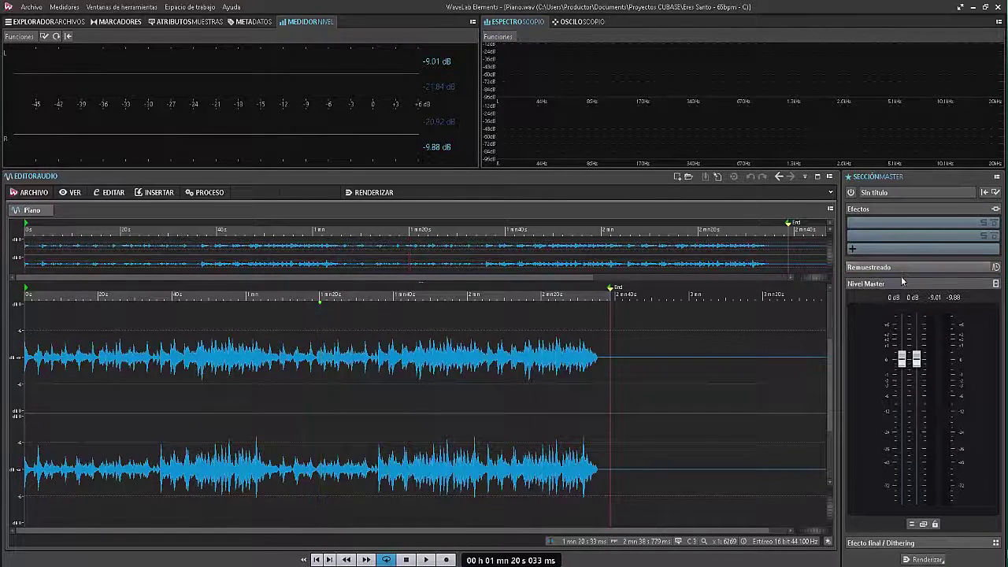
left_click(899, 283)
Insert the Steinberg UV22HR dithering plug-in in the Efecto final / Dithering slot and move its window over the waveform
left_click(881, 300)
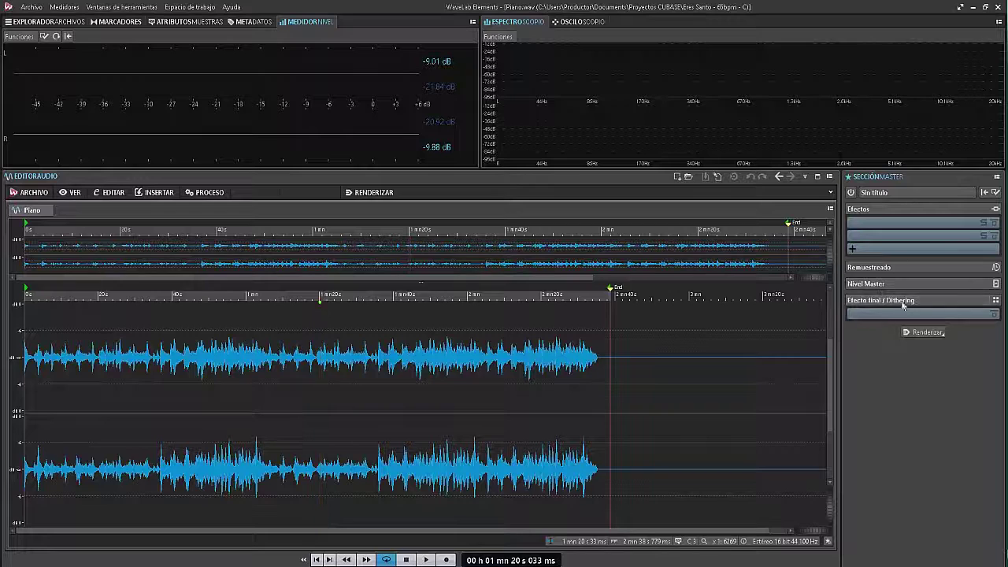
left_click(943, 314)
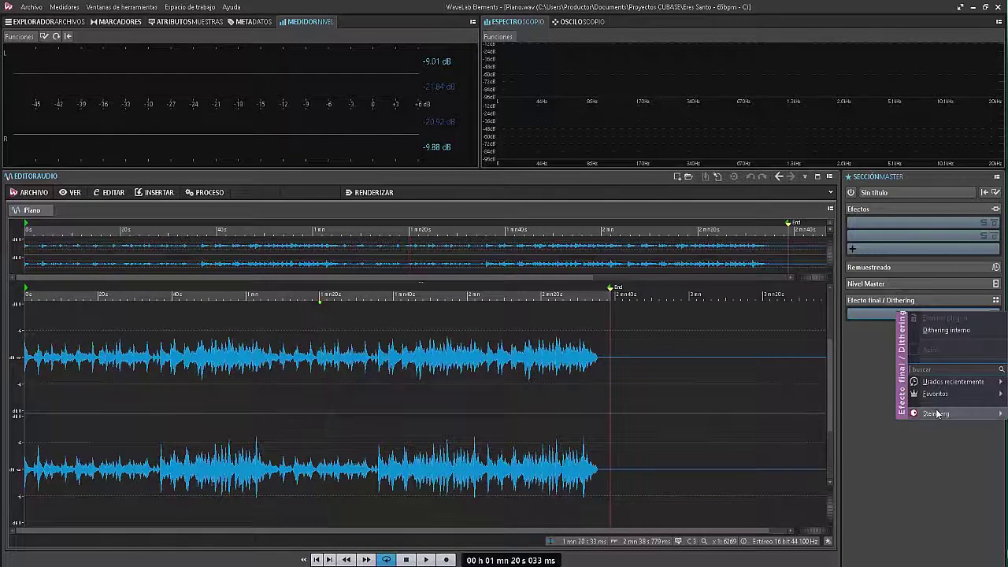
left_click(869, 415)
left_click_drag(230, 84, 679, 297)
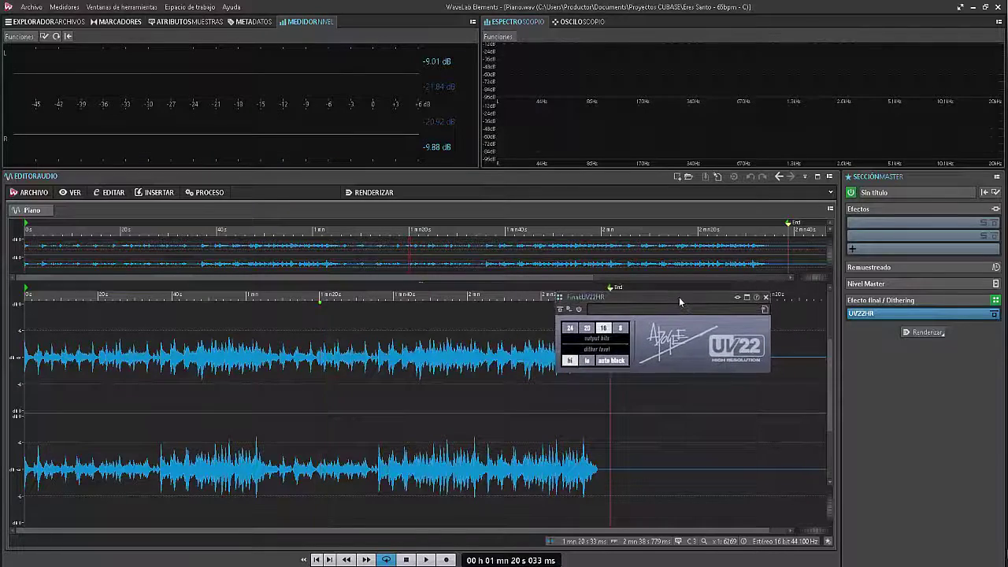
Toggle the UV22HR plug-in's bypass on and off, and remove it from the dithering slot
left_click(994, 314)
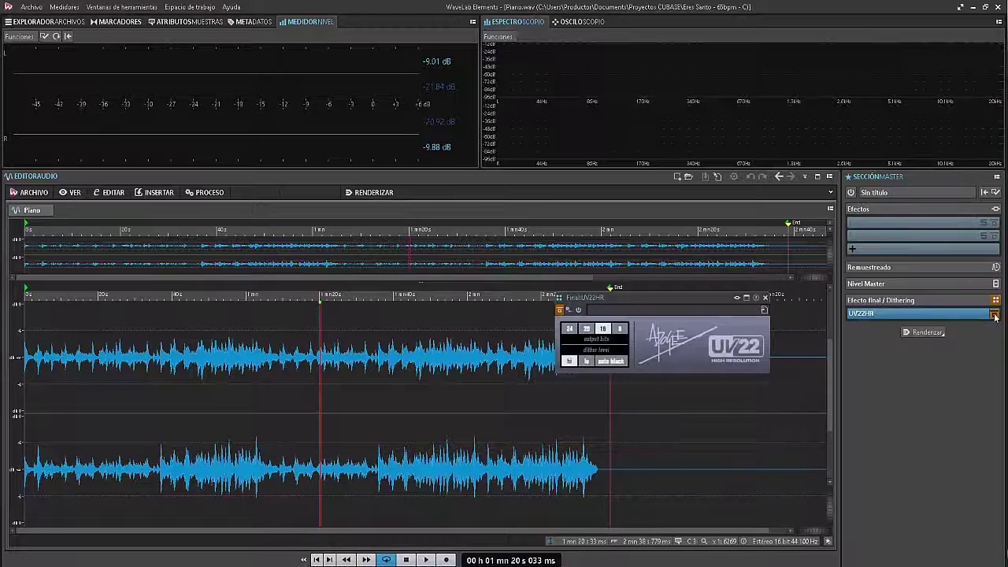
left_click(995, 314)
left_click(995, 315)
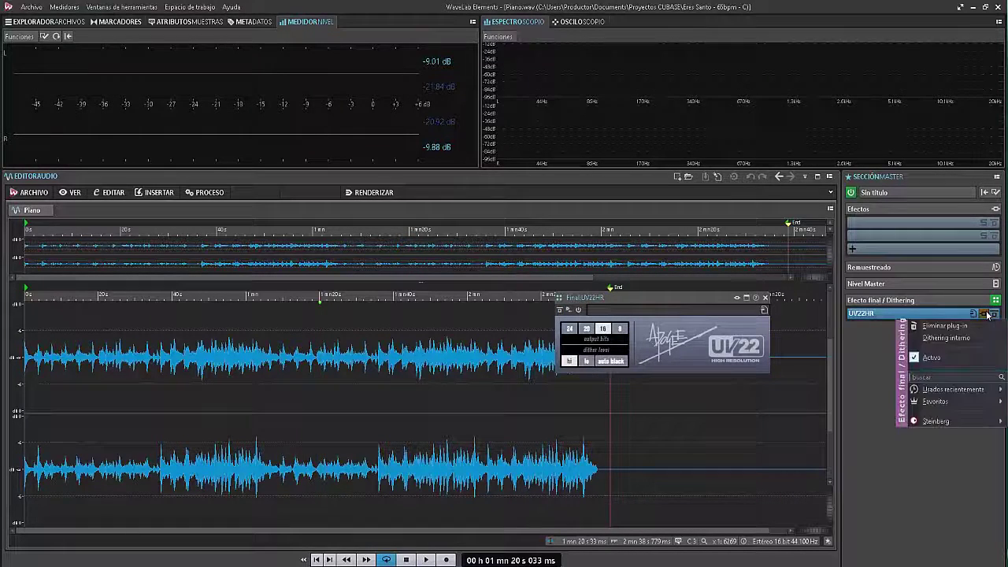
left_click(947, 325)
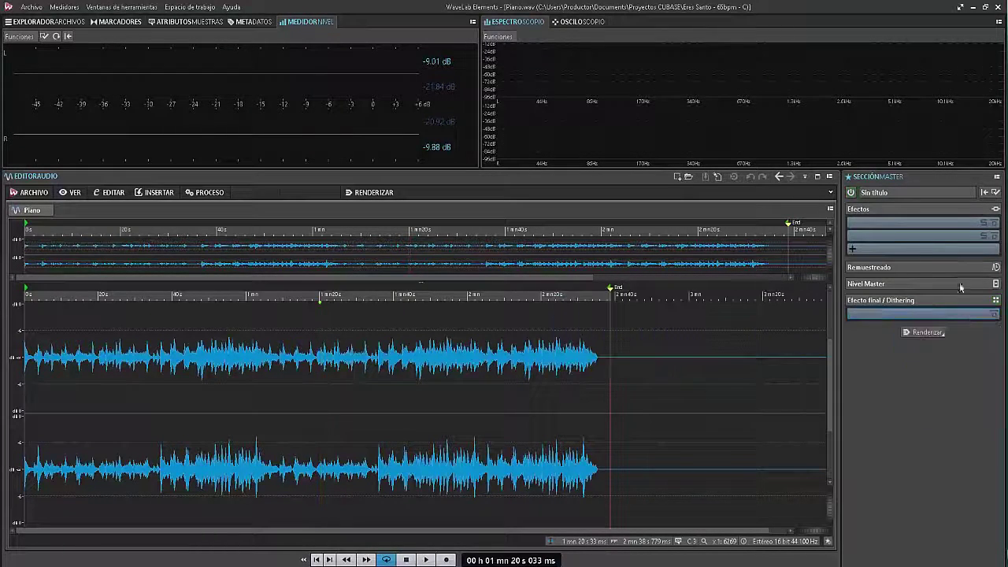
Insert iZotope Ozone 7 in the first effect slot, dismiss its preset manager to view the modules, and remove the plug-in
left_click(973, 224)
mouse_move(933, 387)
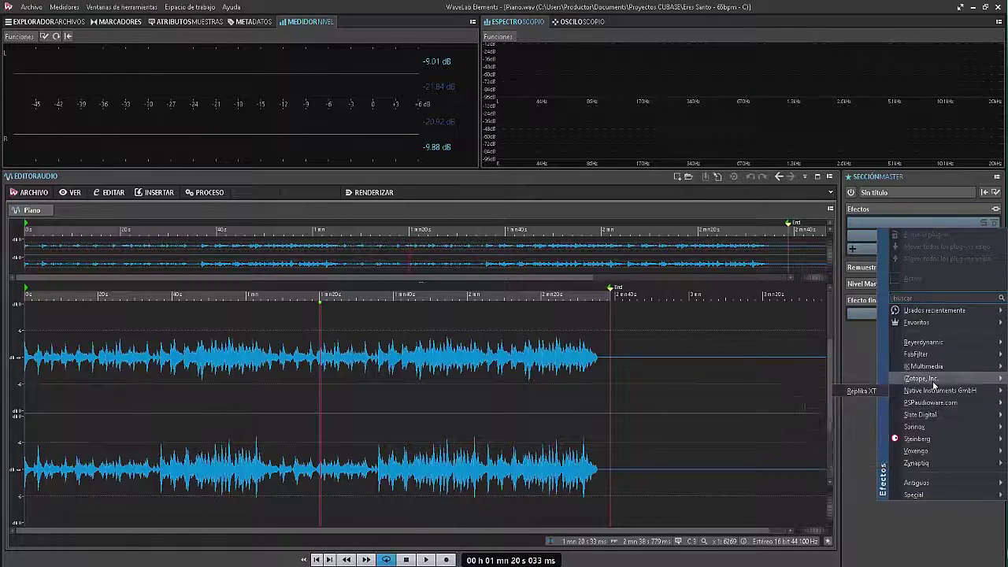
mouse_move(846, 427)
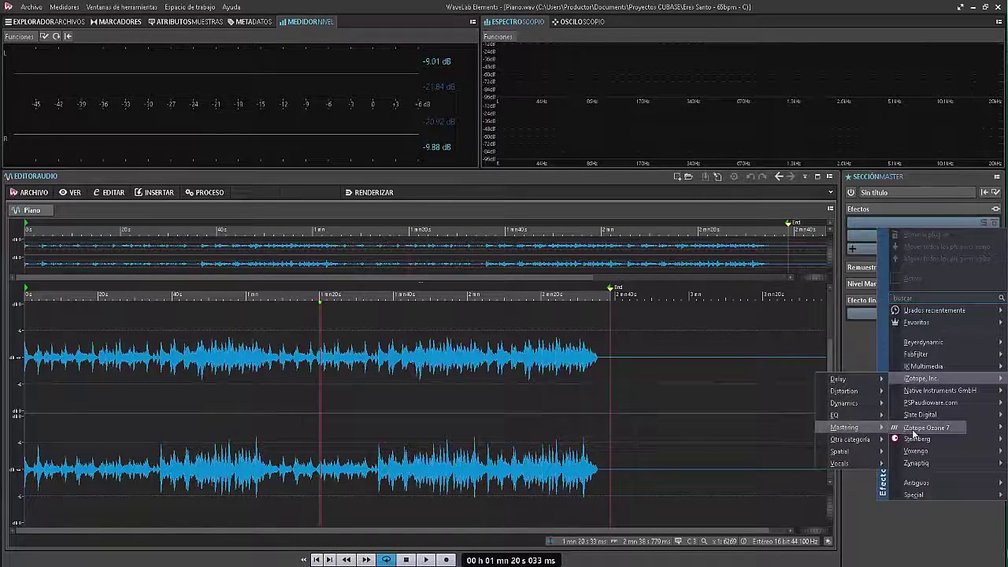
left_click(927, 429)
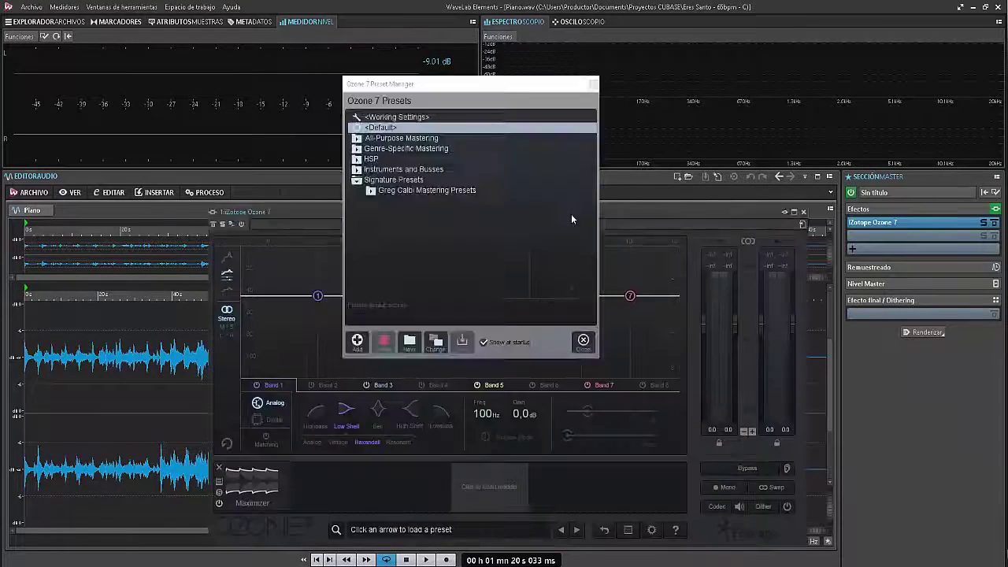
left_click_drag(605, 222, 598, 102)
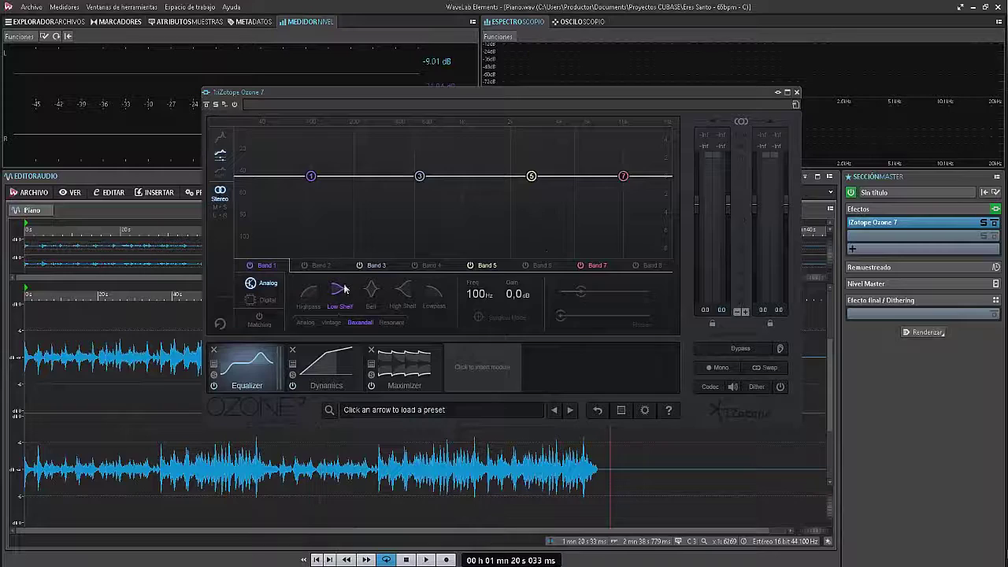
left_click(928, 235)
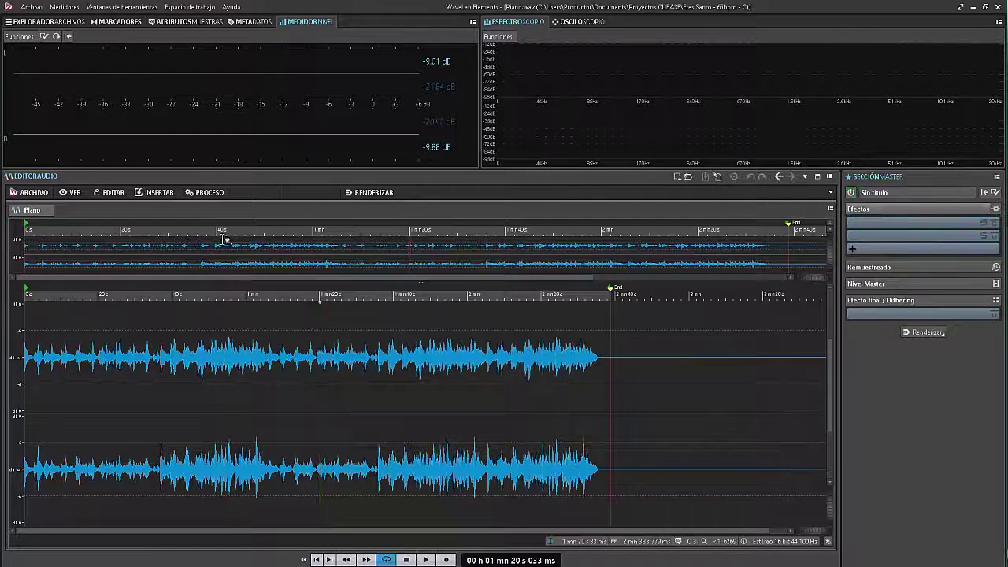
Open the program preferences and view the general settings of the Global category
left_click(30, 193)
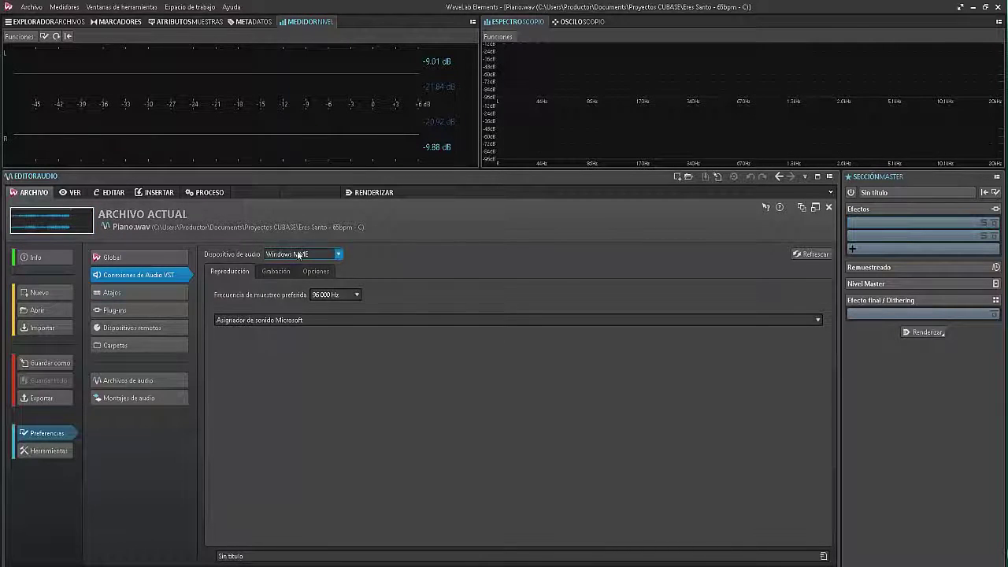
left_click(142, 260)
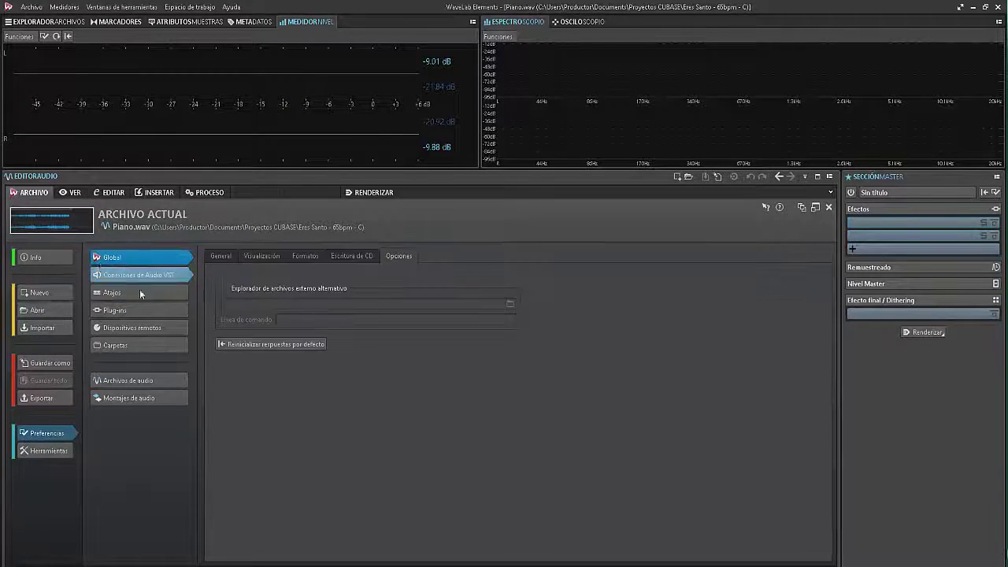
left_click(231, 254)
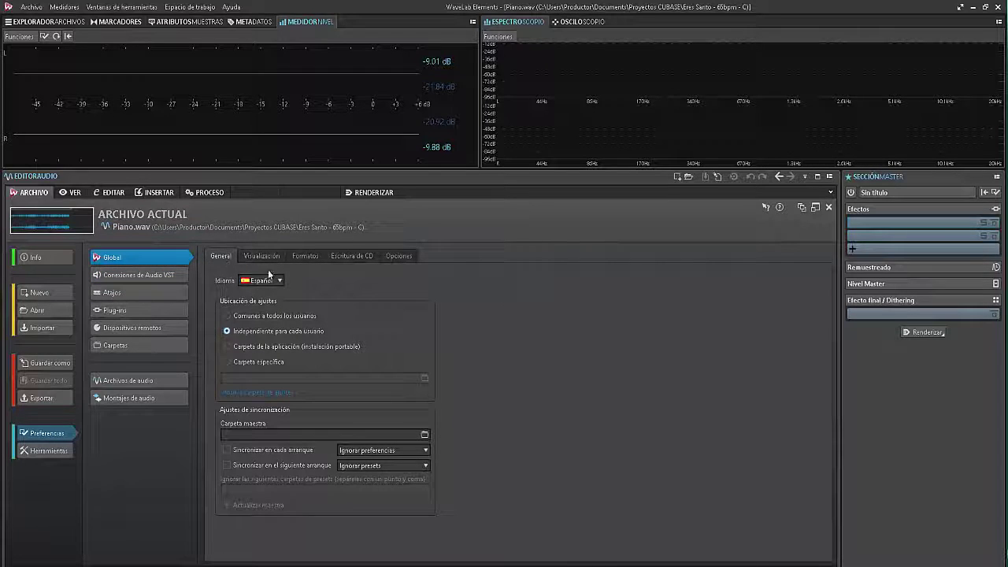
Try the Claro interface theme in the global display preferences and return the theme to Negro
left_click(261, 256)
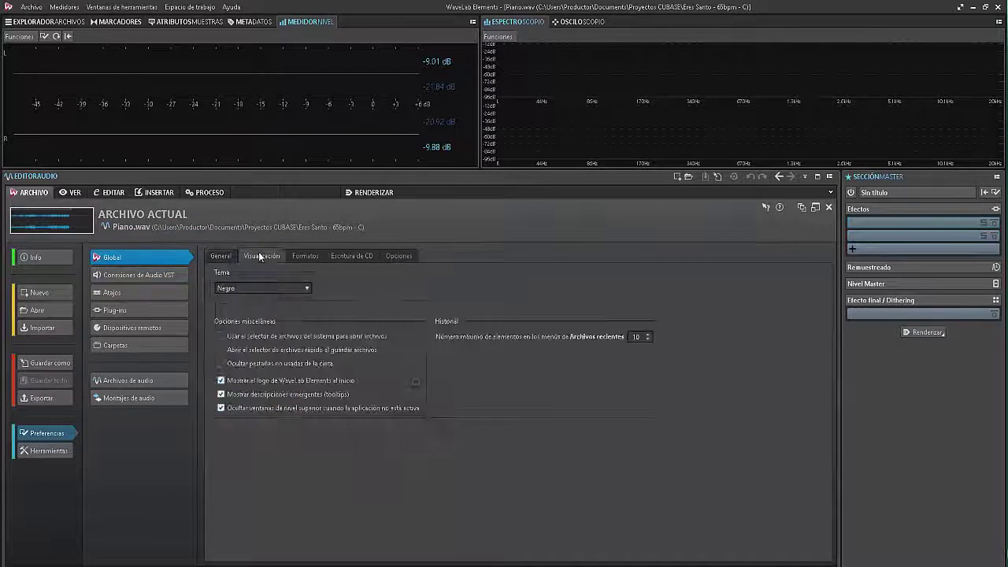
left_click(301, 285)
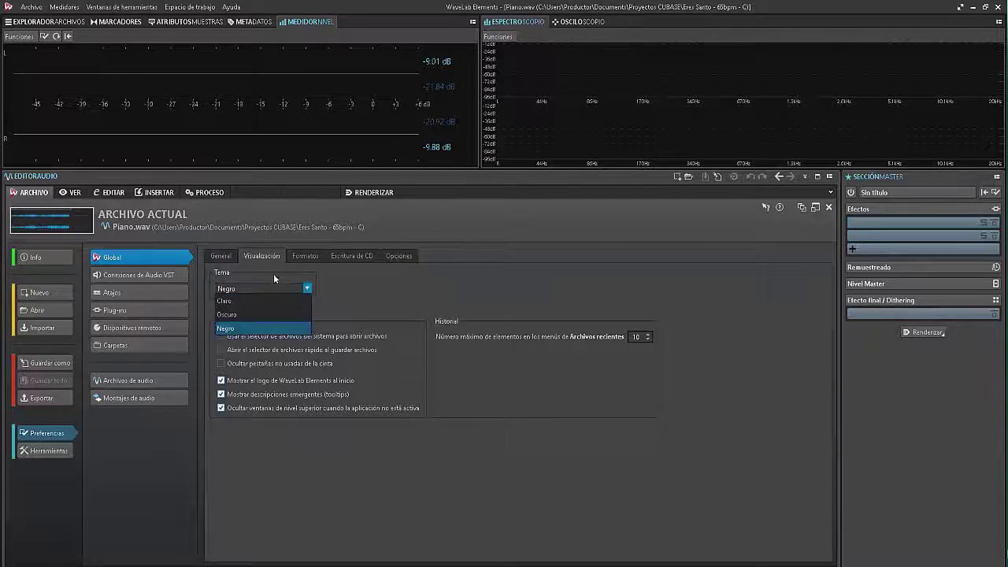
left_click(285, 285)
left_click(307, 288)
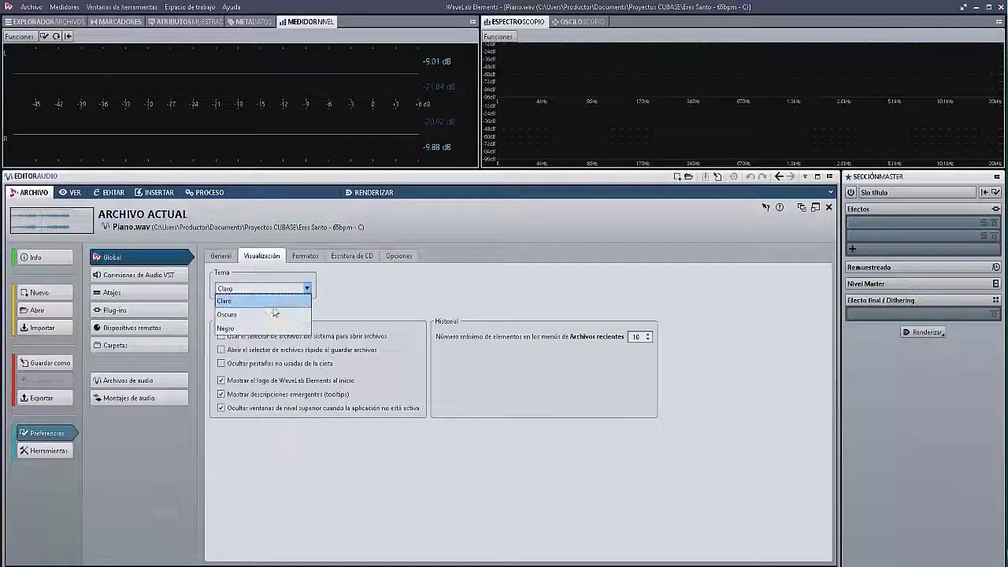
left_click(295, 287)
left_click(294, 287)
left_click(236, 323)
Look through the Formatos, Escritura de CD and Opciones pages of the global preferences
left_click(314, 257)
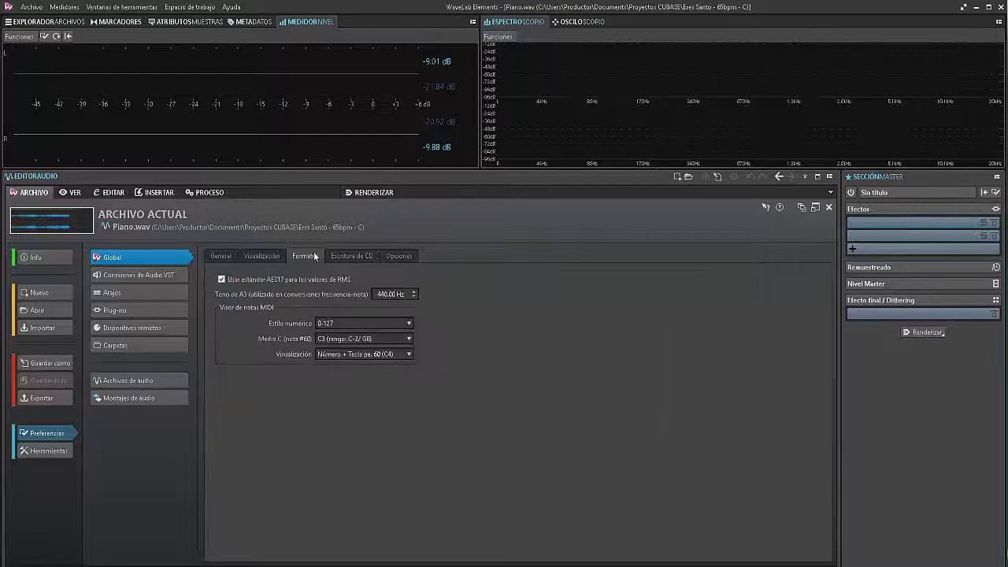
left_click(354, 256)
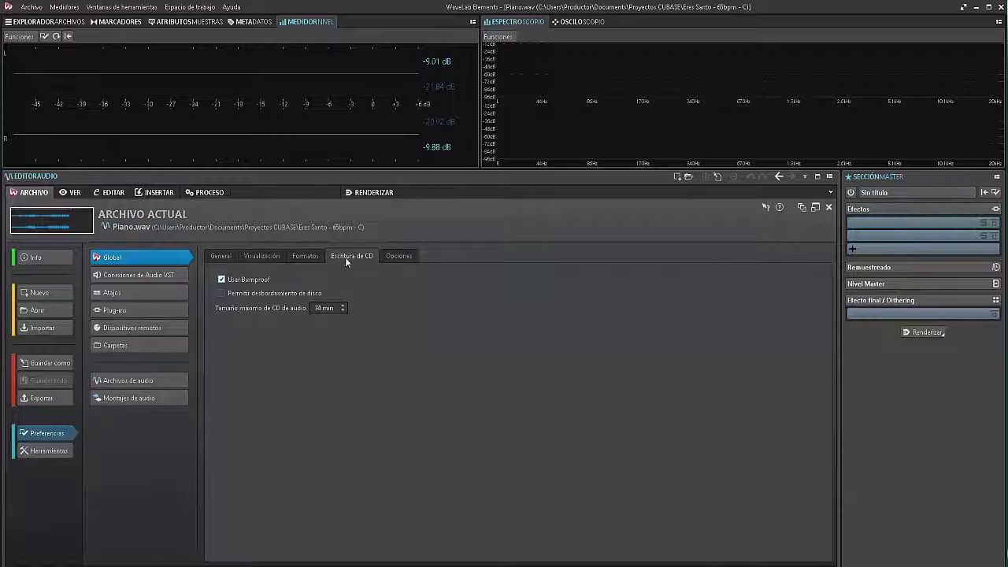
left_click(399, 255)
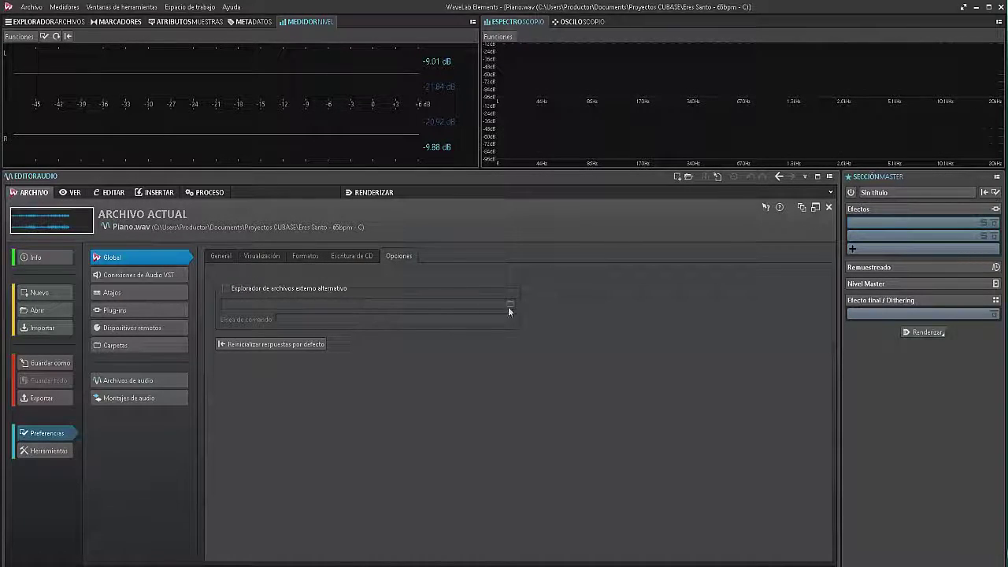
Show the VST audio connection settings and check the available audio devices without changing the selection
left_click(121, 275)
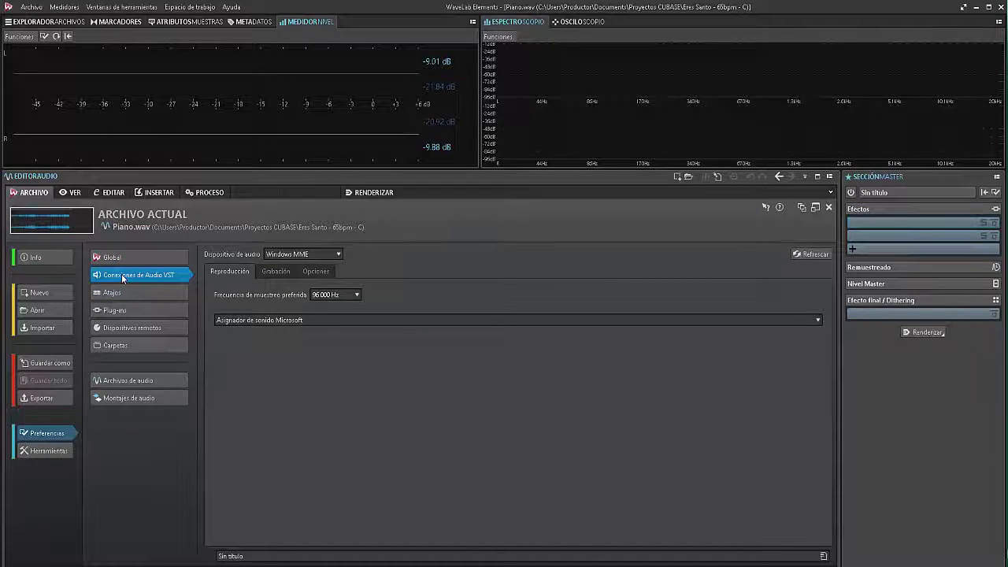
left_click(338, 255)
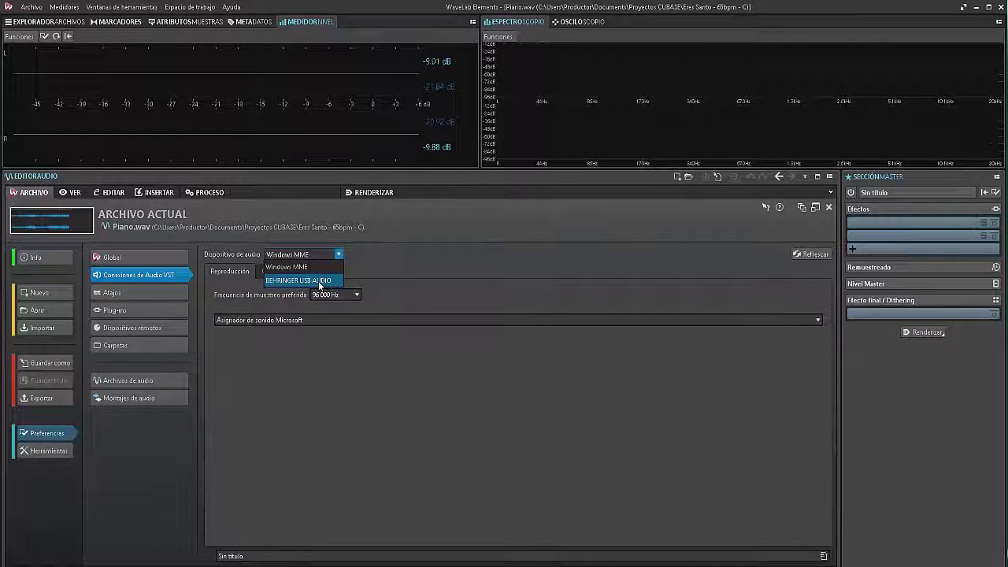
left_click(358, 280)
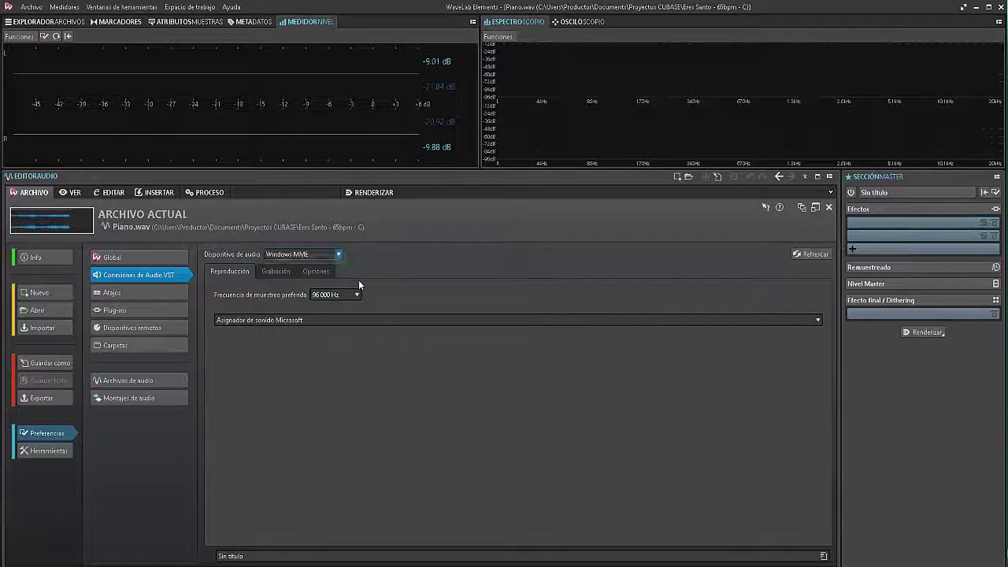
Look through the Grabación, Opciones and Reproducción pages of the VST audio connections, including the available recording devices
left_click(277, 271)
left_click(313, 271)
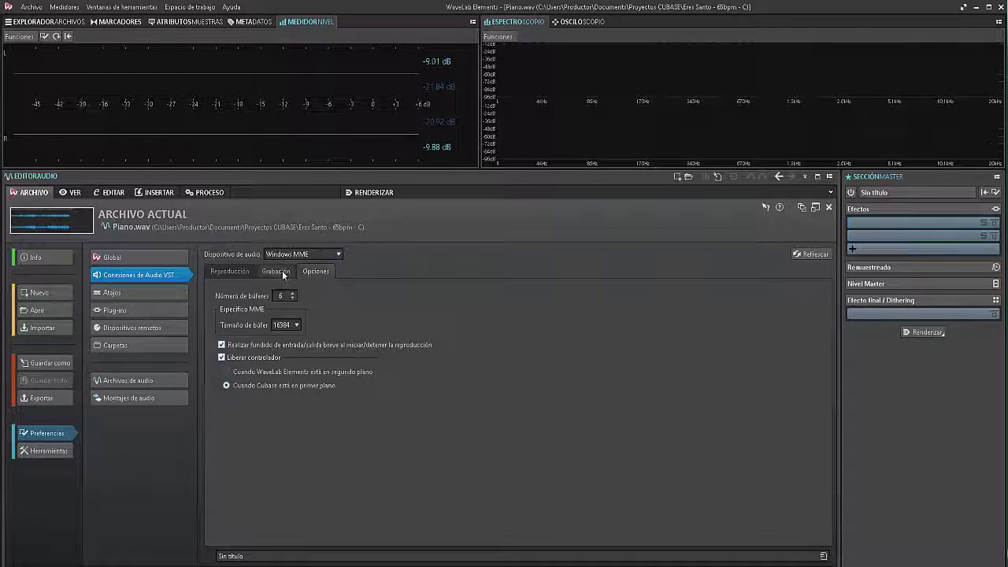
left_click(284, 274)
left_click(272, 298)
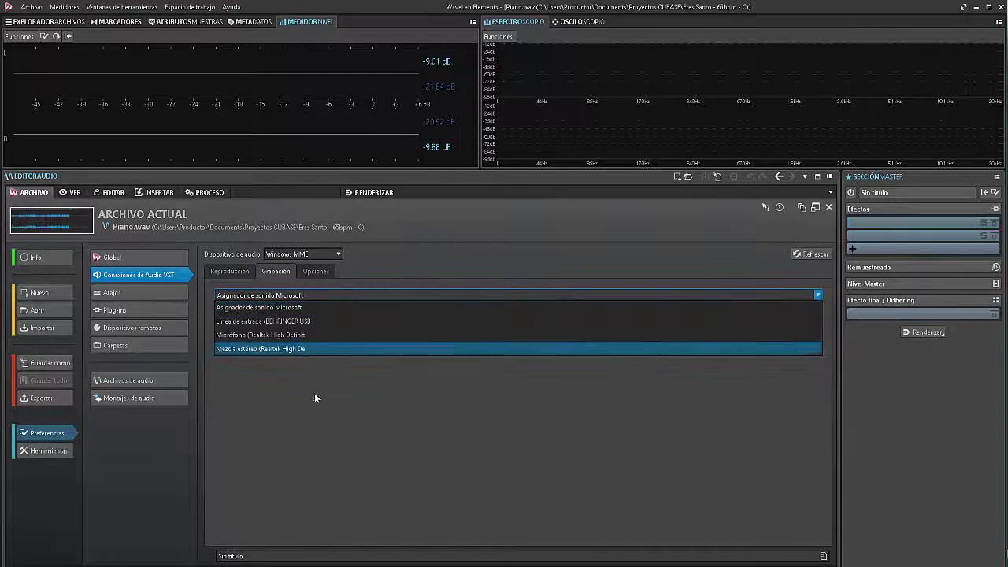
left_click(274, 413)
left_click(226, 272)
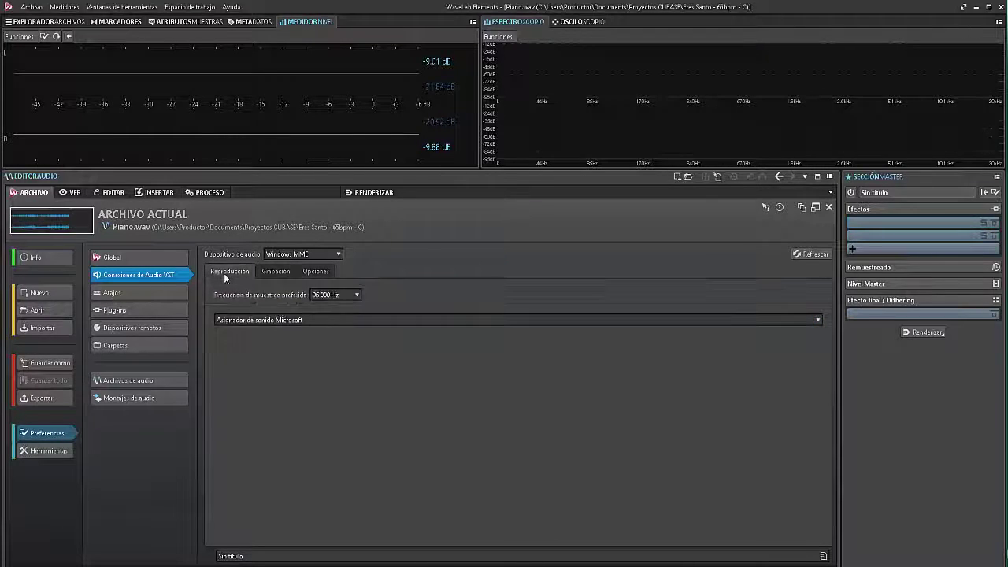
Look through the Atajos, Plug-ins, Dispositivos remotos, Carpetas, Archivos de audio and Montajes de audio preference categories
left_click(118, 297)
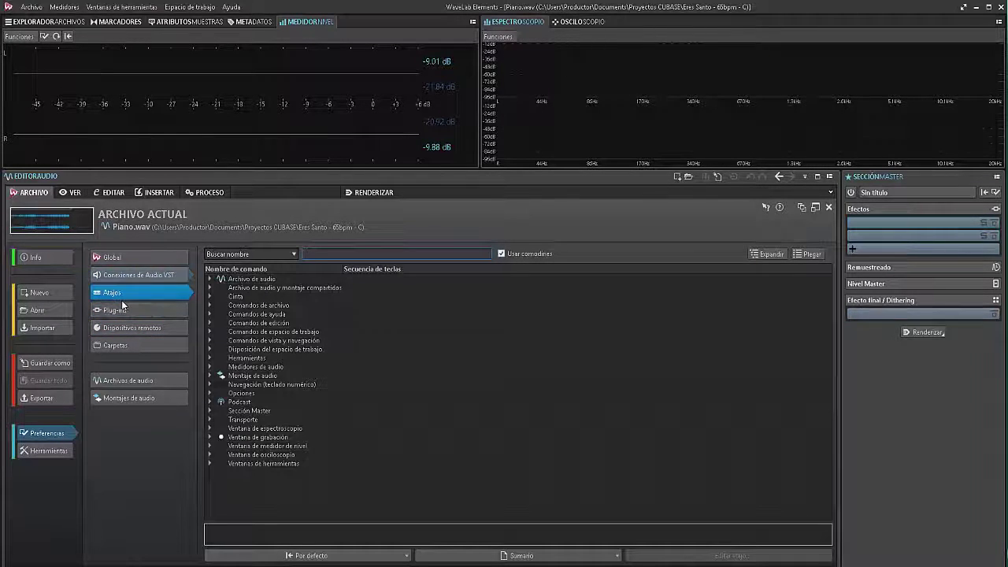
left_click(118, 309)
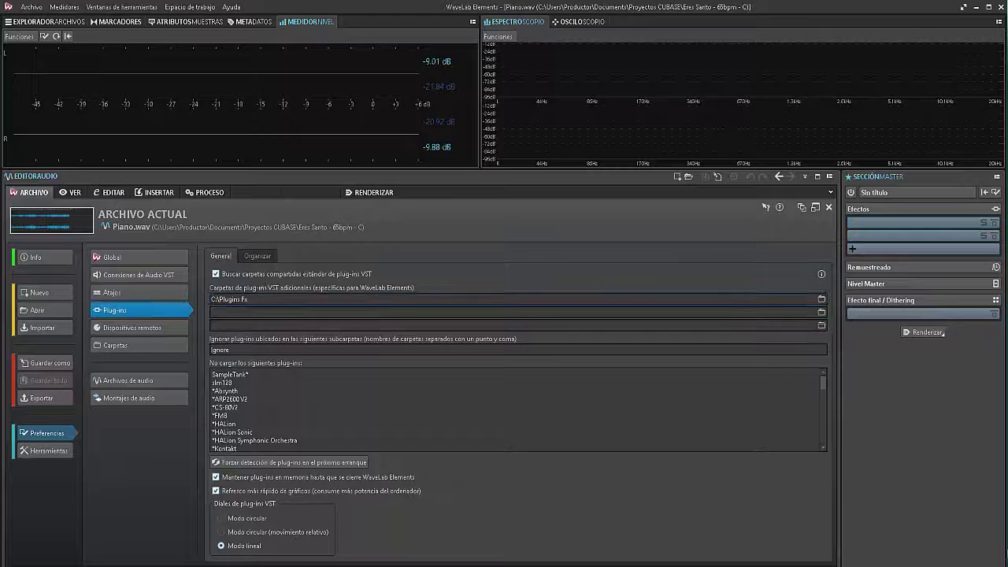
scroll(574, 370, "down", 10)
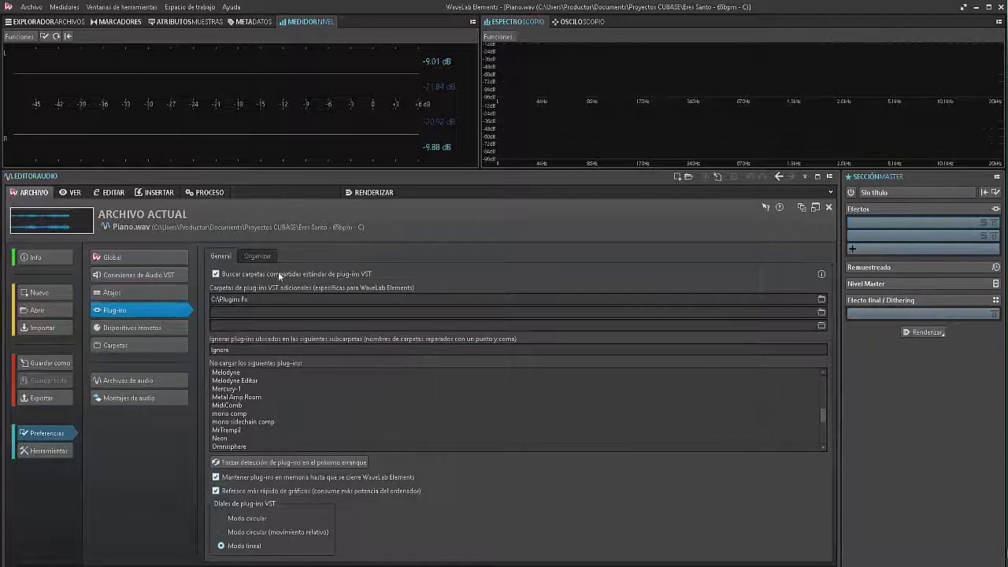
left_click(178, 327)
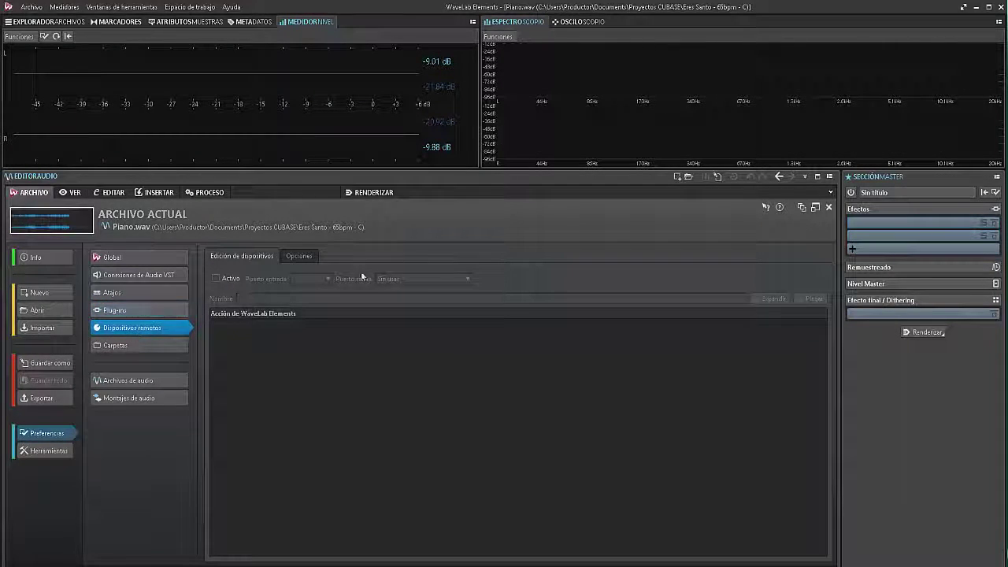
left_click(130, 344)
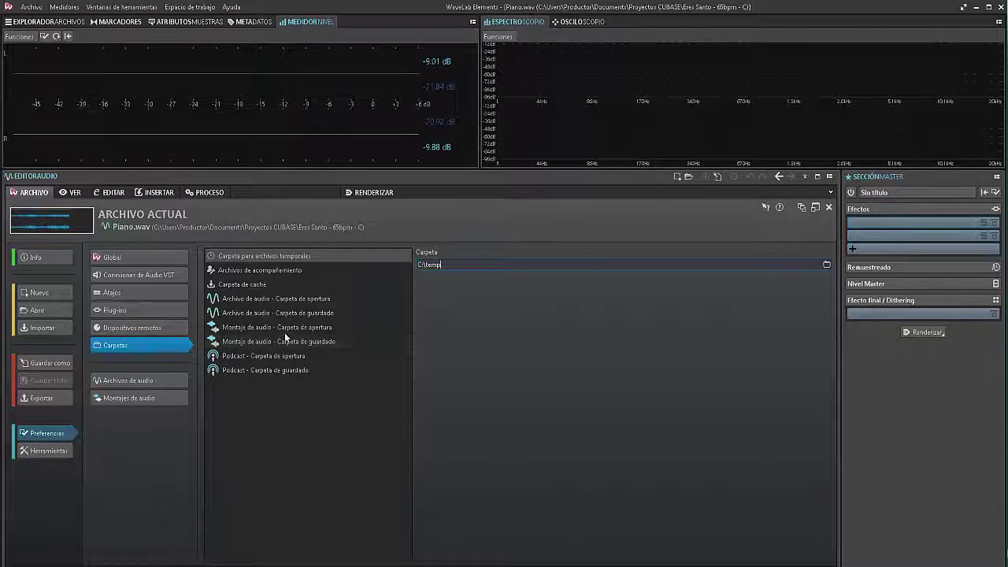
left_click(134, 381)
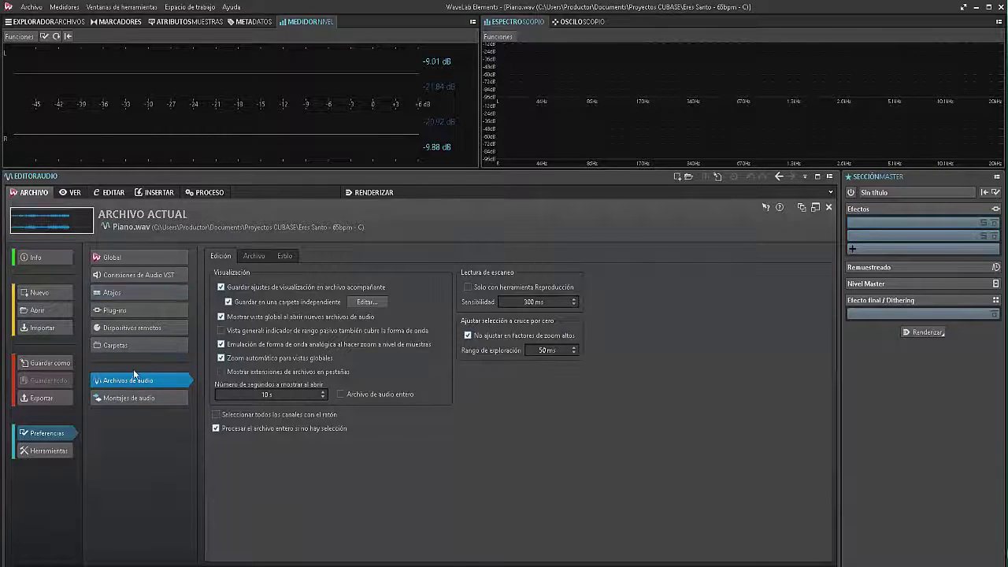
left_click(139, 400)
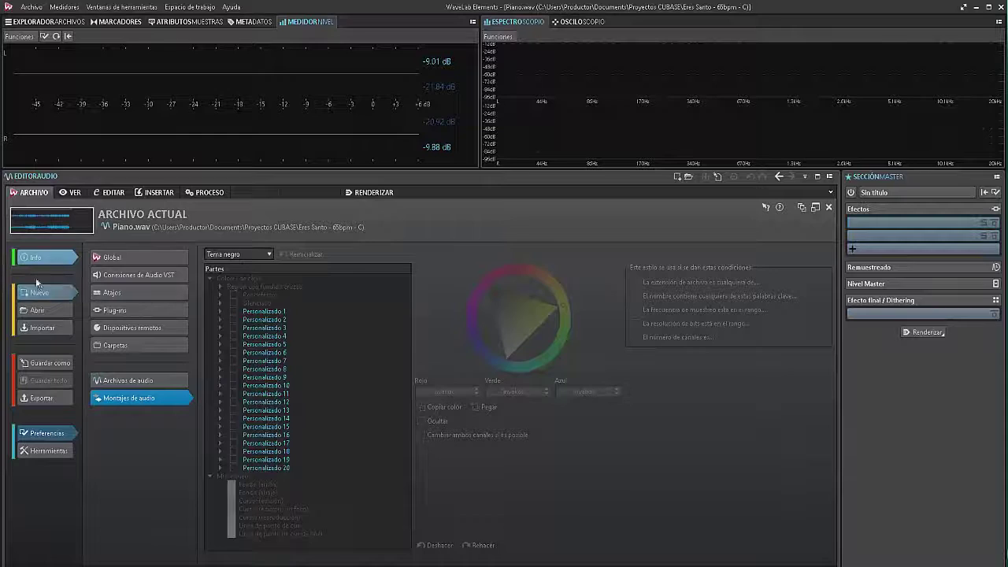
Show the 3D frequency analysis of the whole piano file and close its window after viewing it
left_click(72, 192)
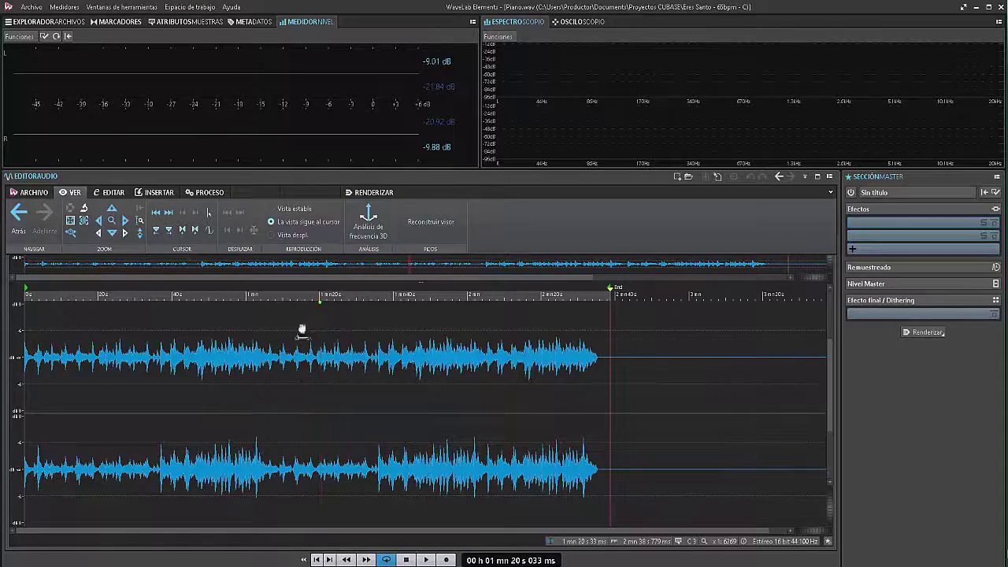
left_click(373, 234)
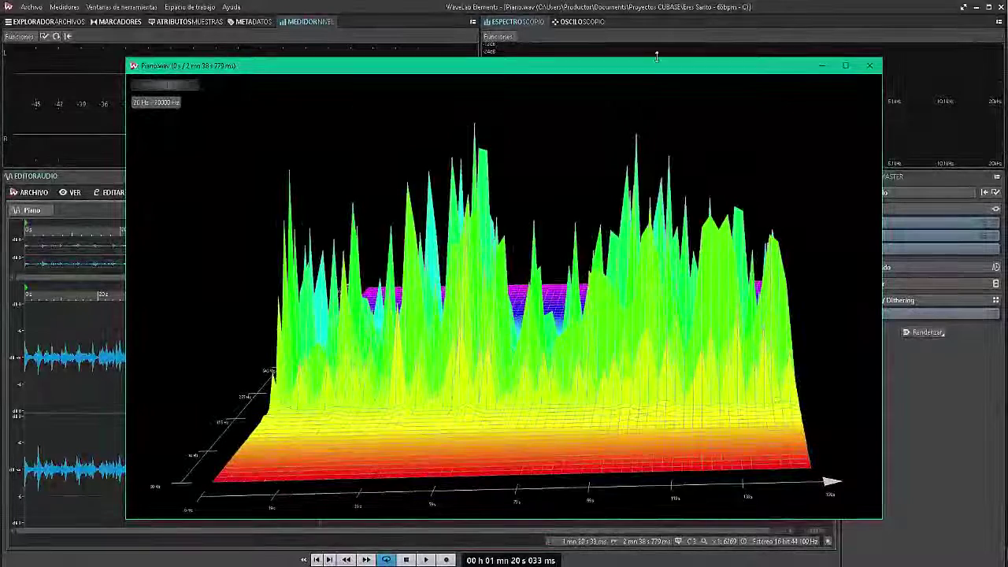
left_click(869, 65)
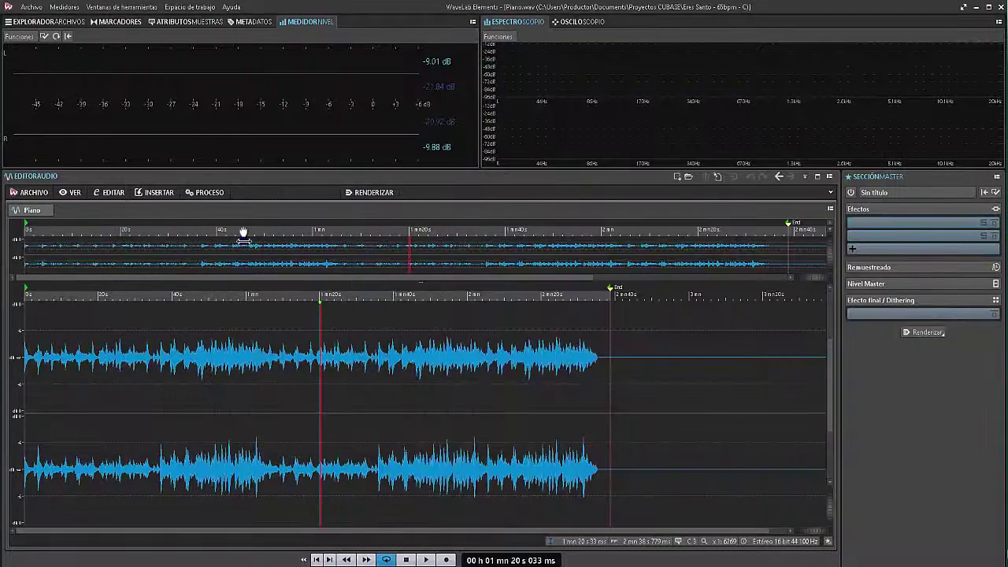
Magnify the main piano waveform one step vertically and one step horizontally
left_click(70, 192)
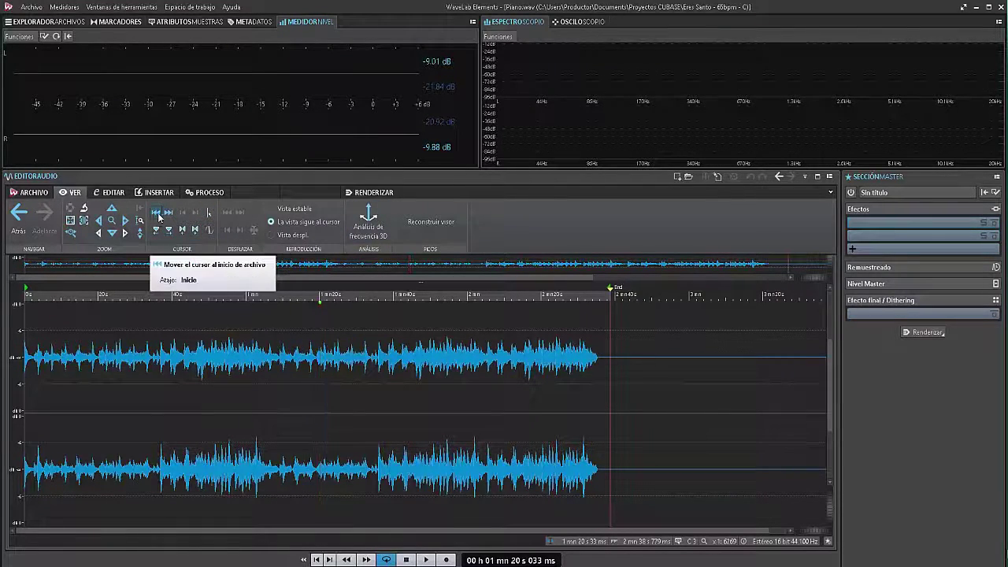
left_click(111, 210)
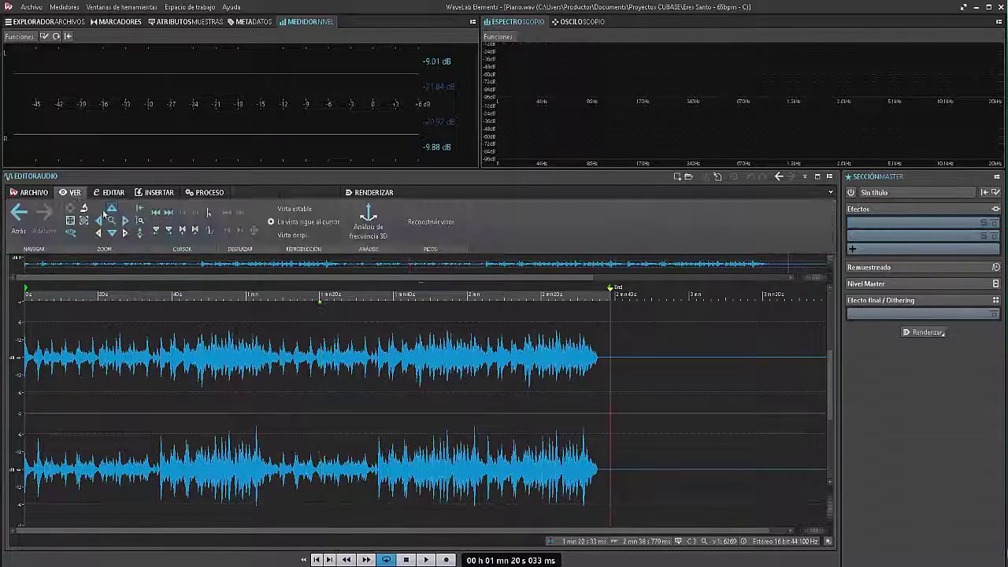
left_click(124, 222)
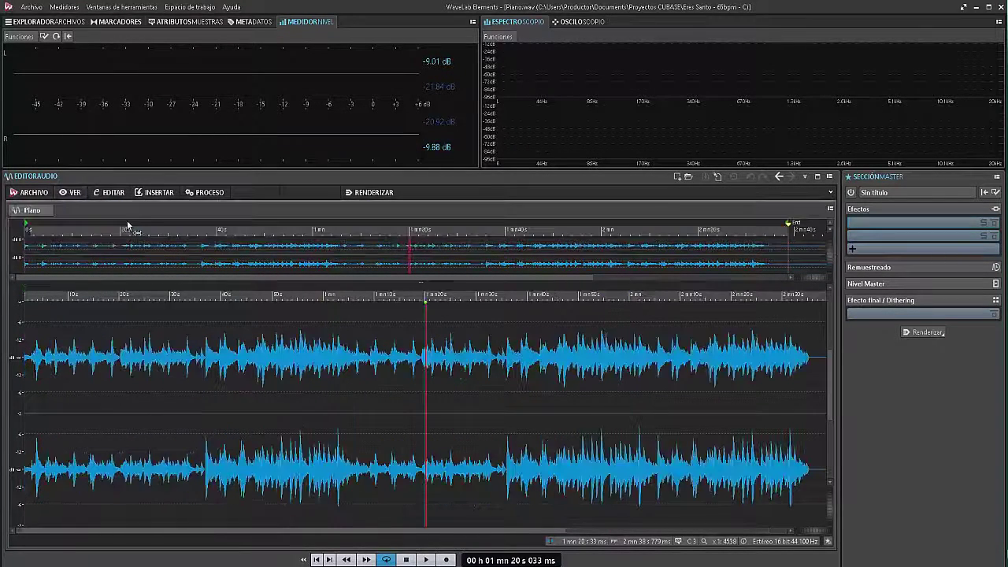
Select both channels of the piano from about 25 s to 55 s and review the available editing commands
left_click(110, 192)
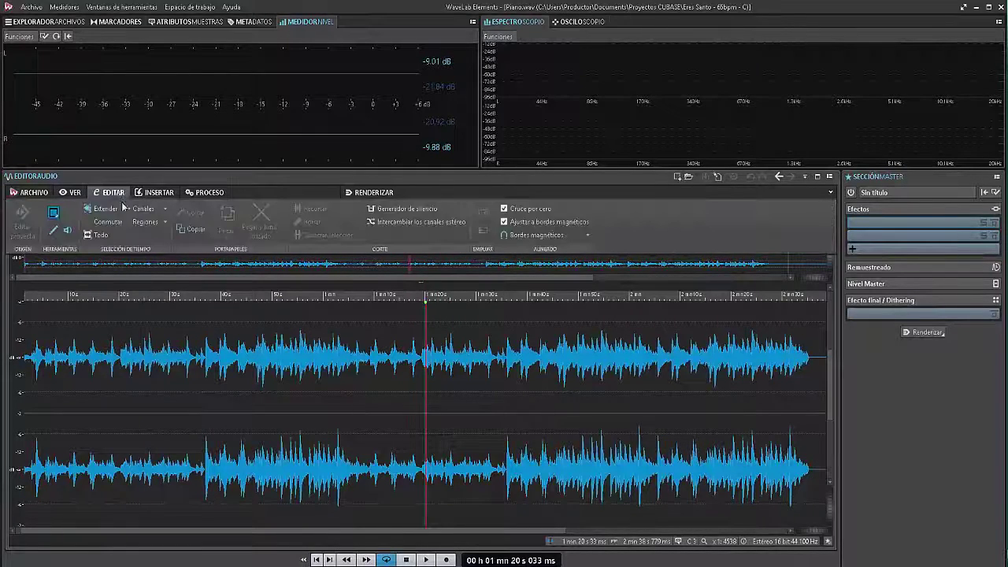
left_click_drag(147, 320, 298, 330)
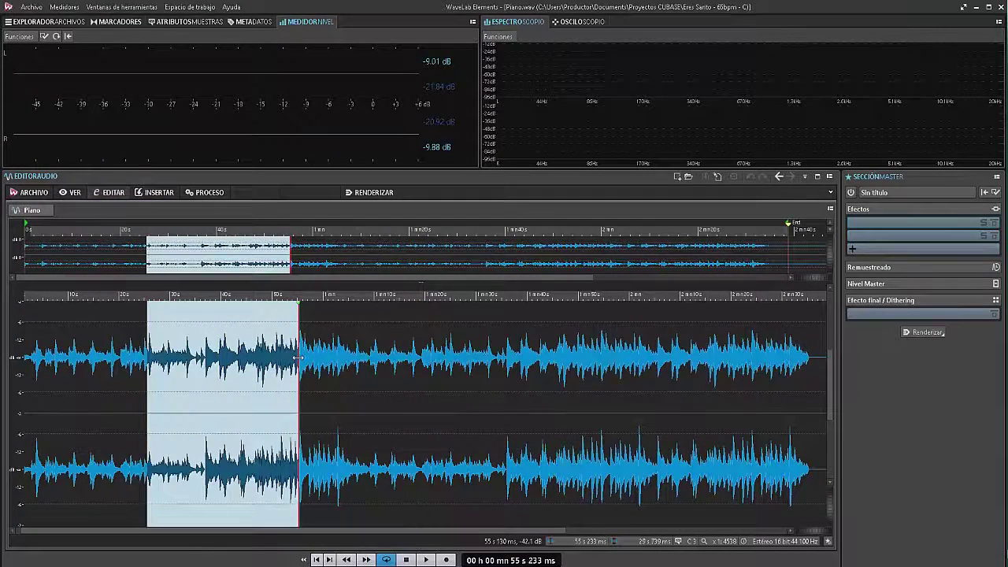
left_click(111, 195)
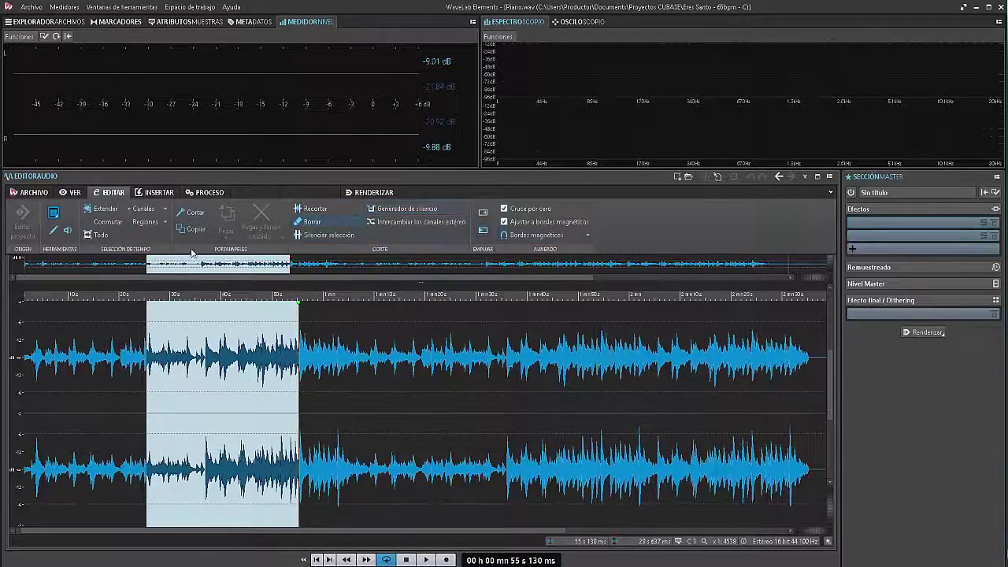
Review the marker insertion and audio processing commands, including the level normalisation presets, without applying any
left_click(160, 194)
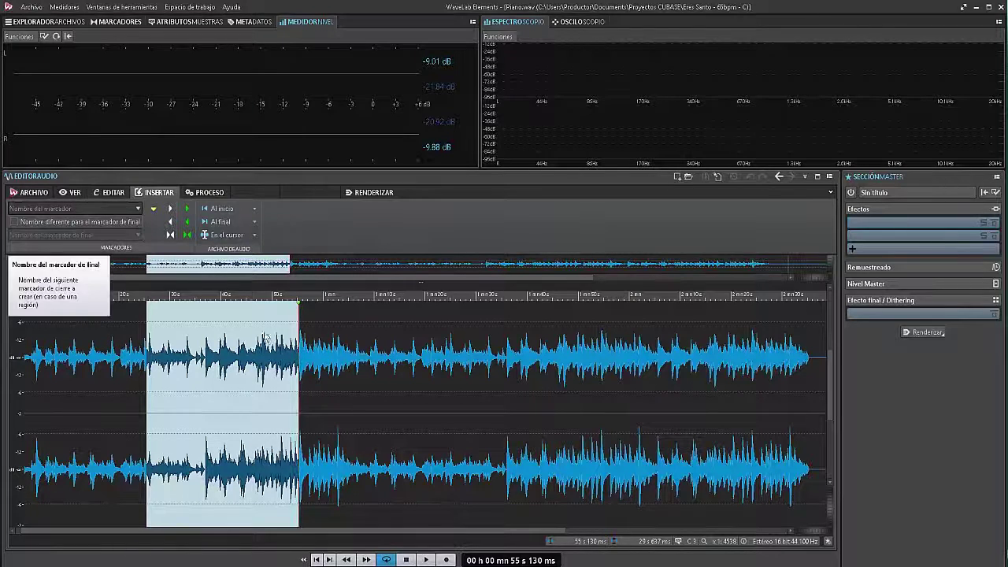
left_click(216, 193)
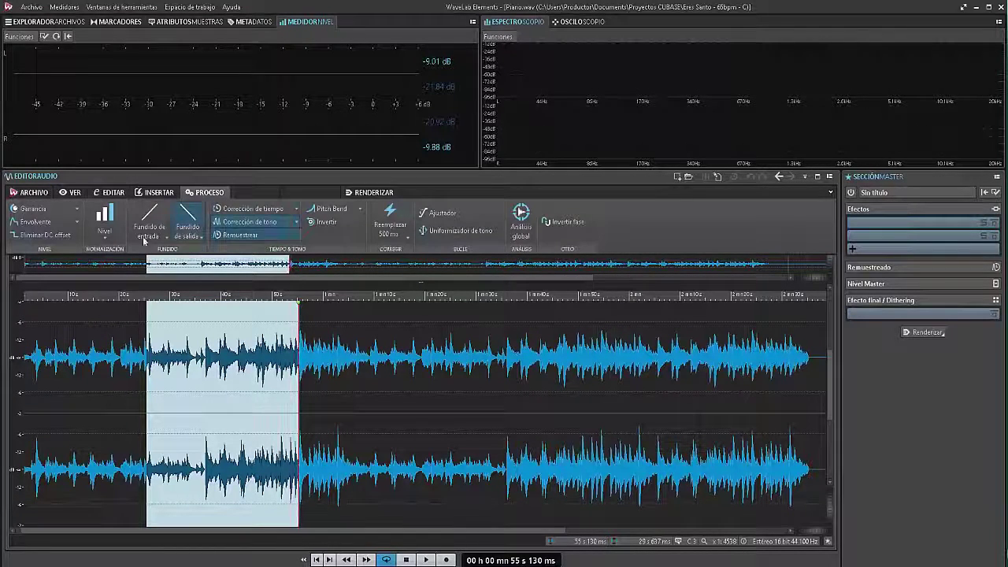
left_click(104, 237)
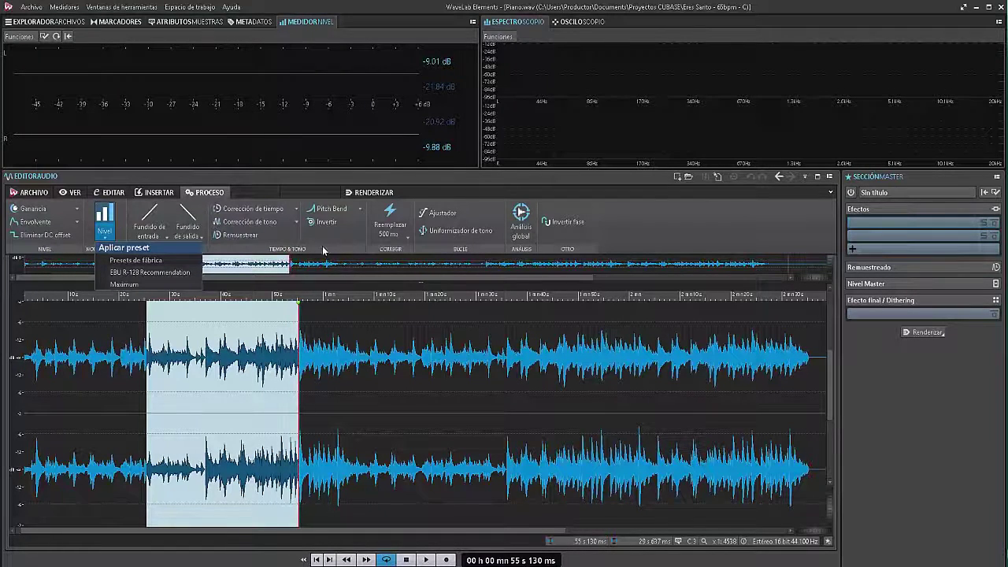
key("Escape")
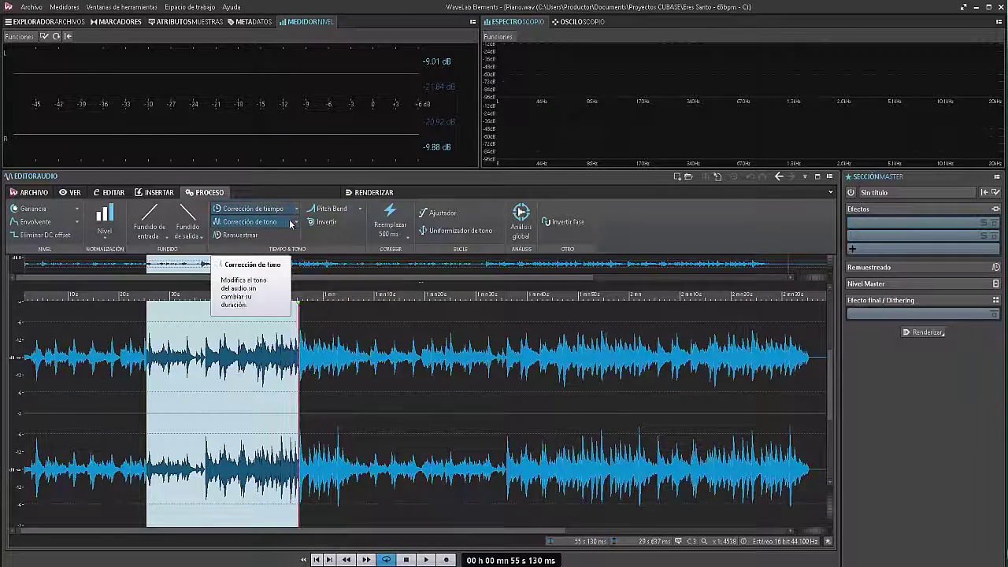
Clear the range selection and listen to the original piano from about 52 s for a few seconds
left_click(261, 378)
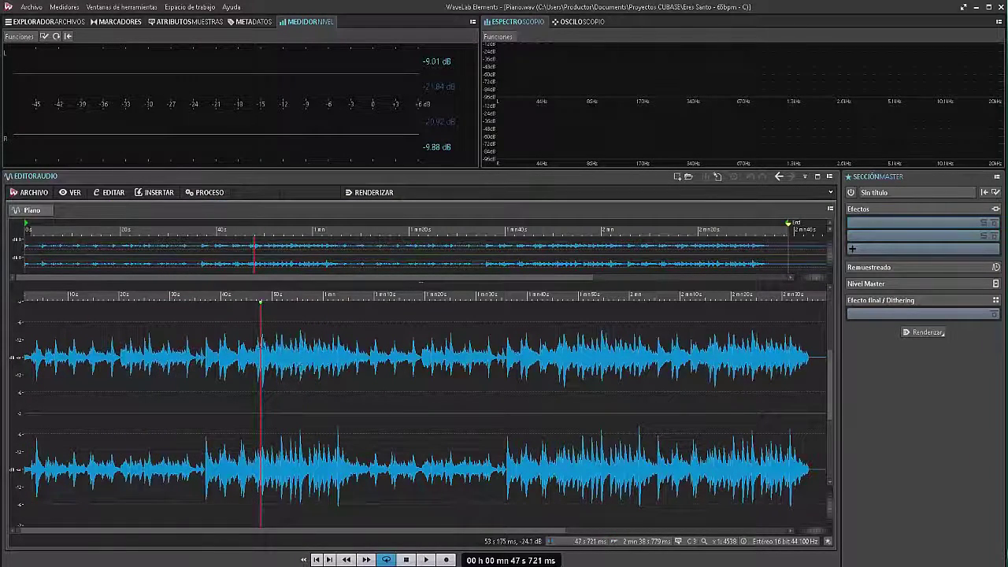
left_click(284, 346)
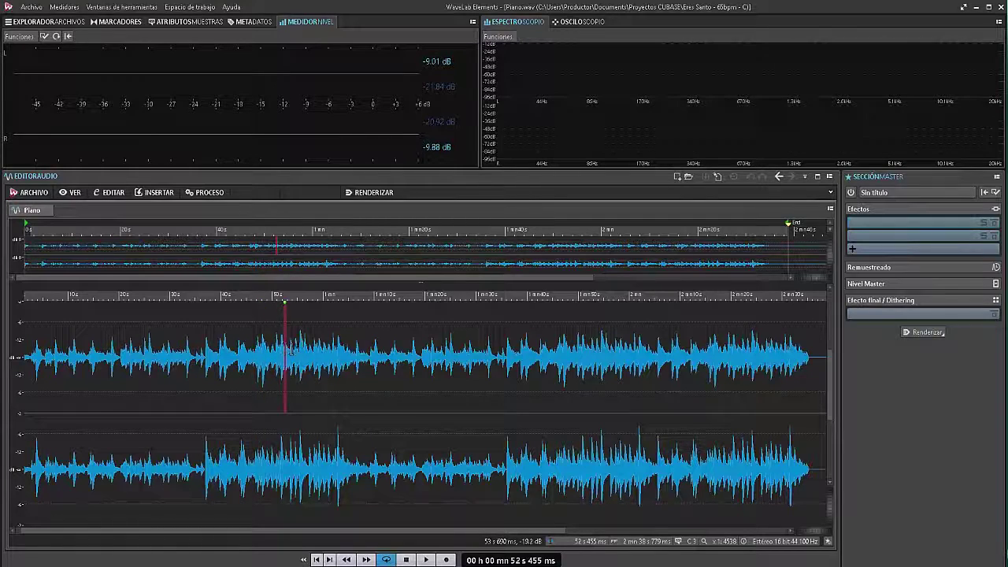
key("space")
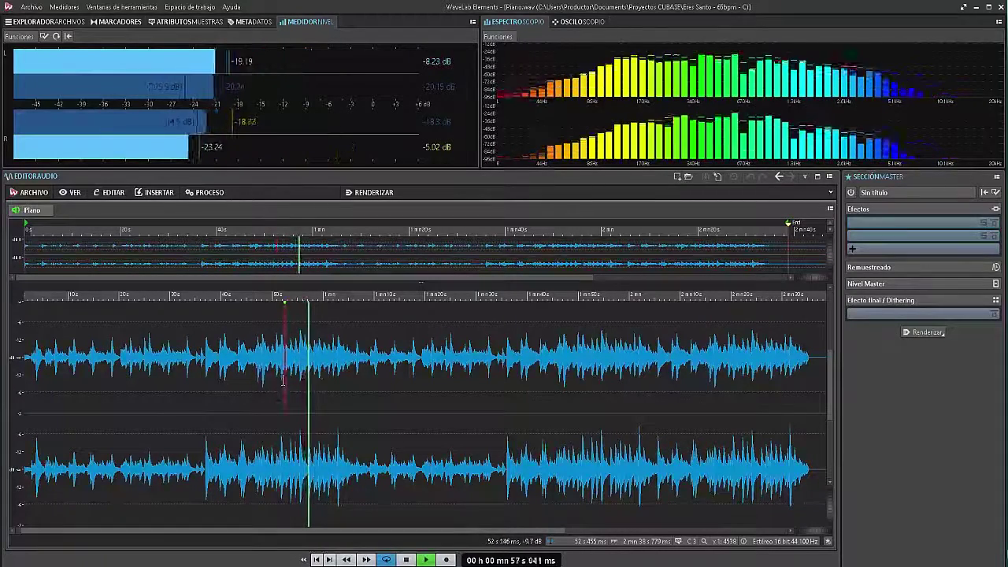
key("space")
Apply the pitch correction preset Quick +1 Semitone to the whole piano file
left_click(206, 192)
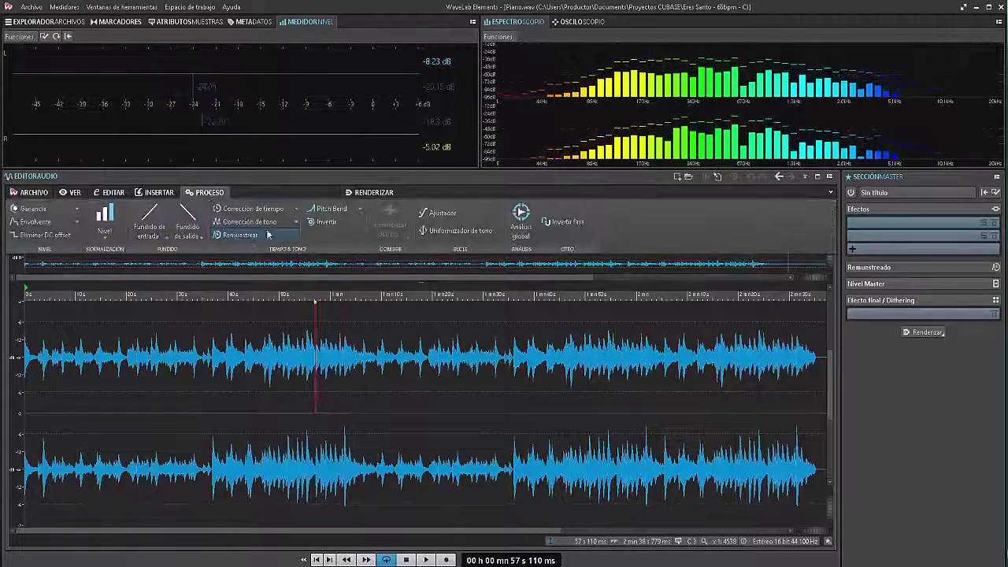
left_click(297, 222)
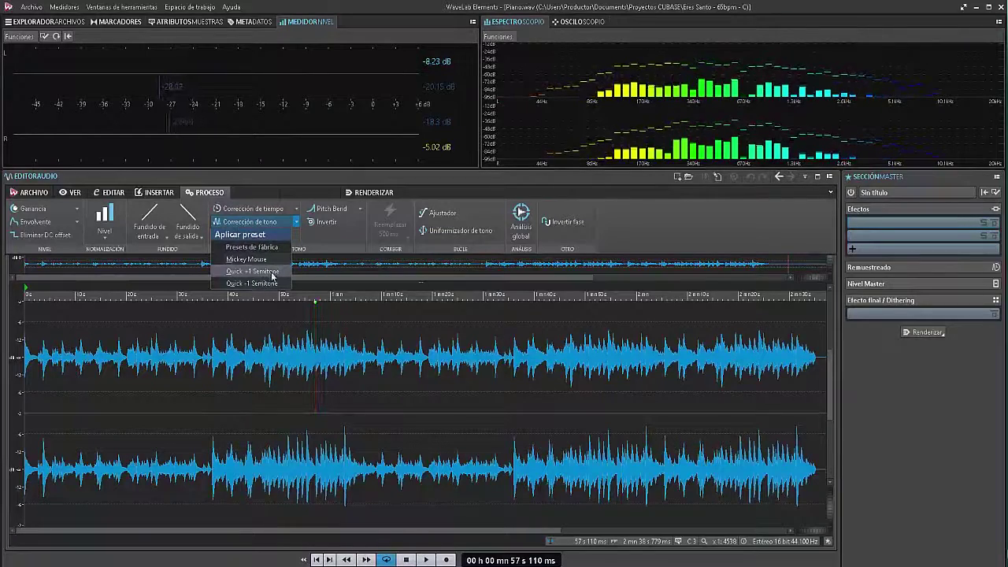
left_click(267, 277)
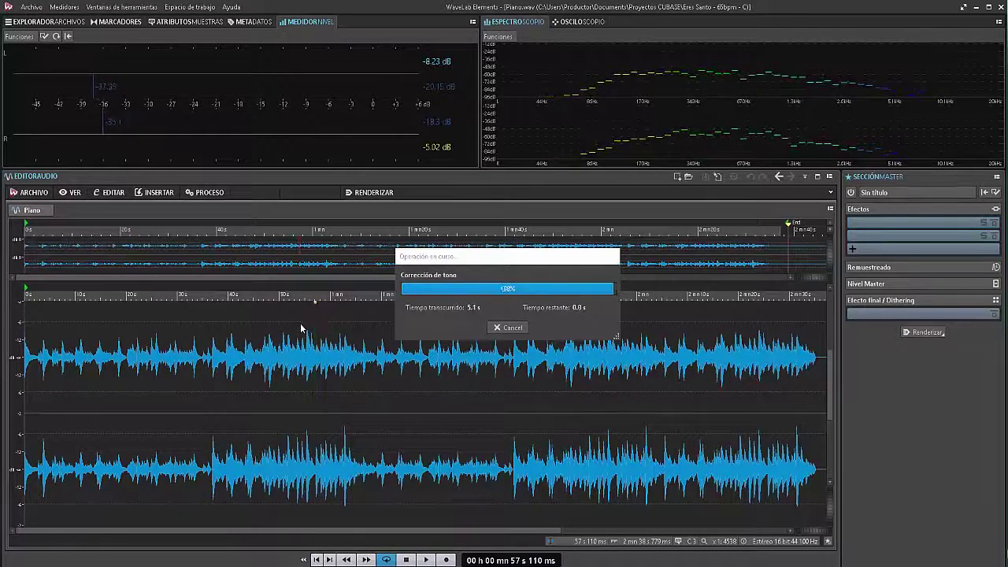
Listen to the pitch-corrected piano from about 53 s and undo the pitch correction
left_click(298, 355)
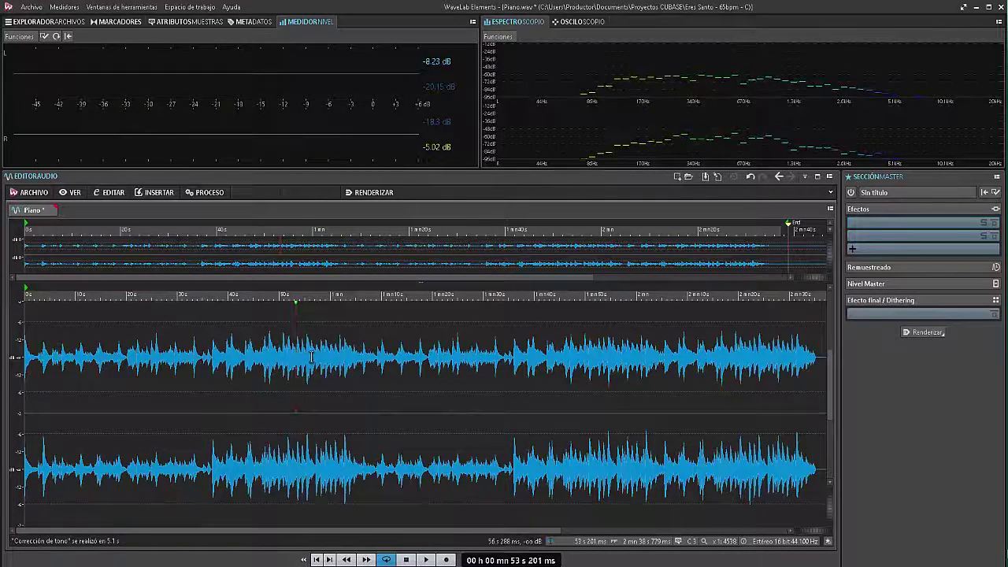
key("space")
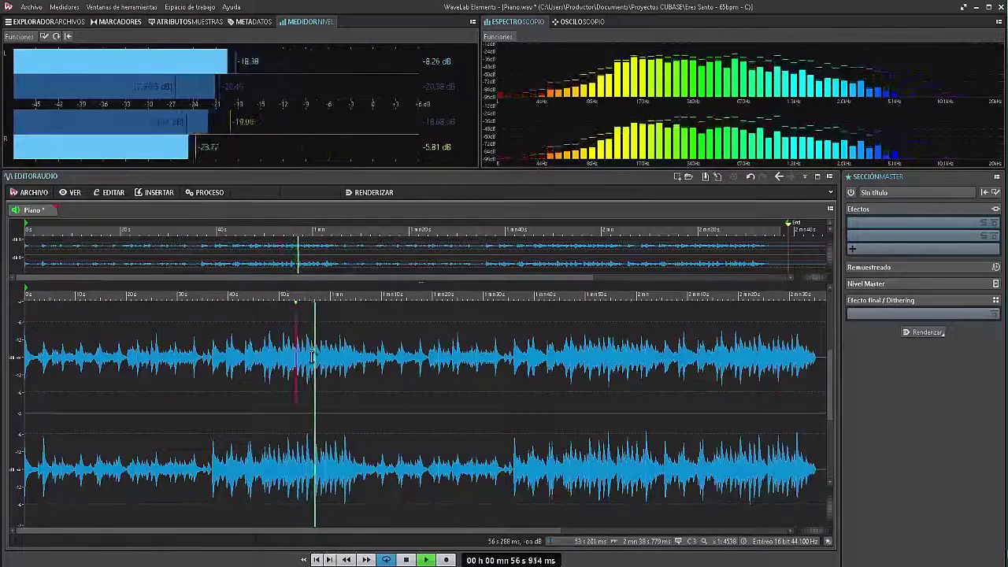
key("space")
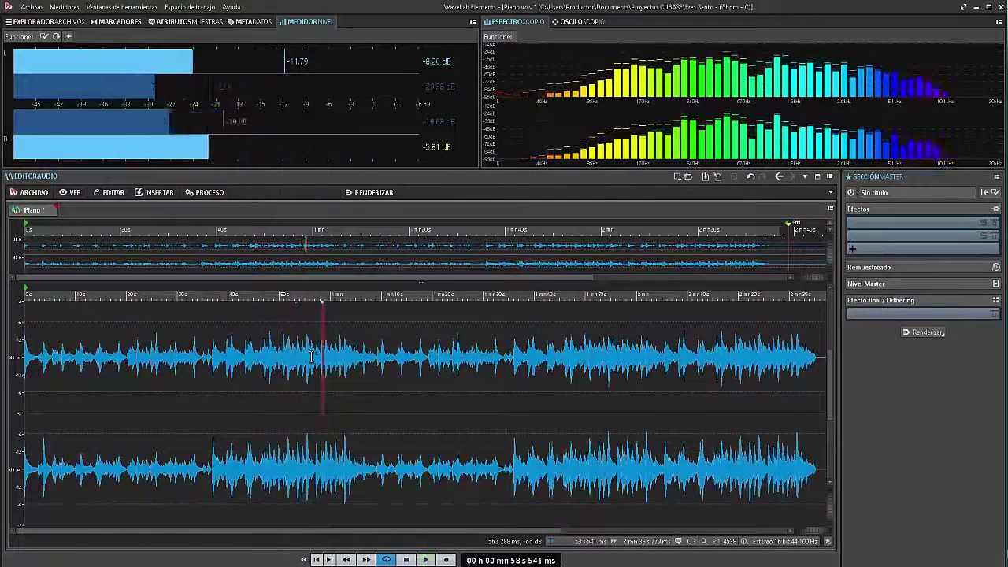
key("ctrl+z")
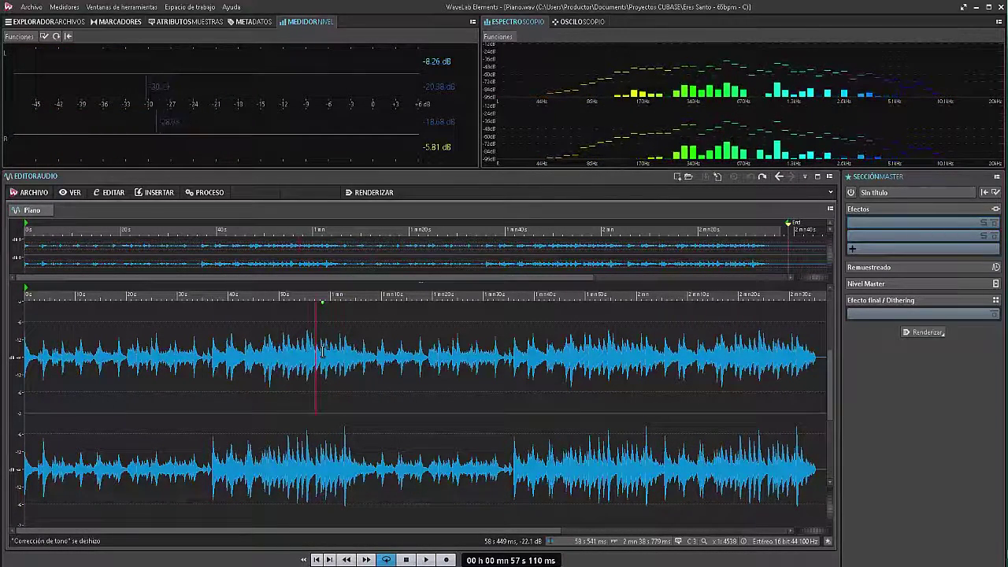
Examine the global analysis settings for peaks, loudness, pitch, extra and errors without running an analysis
left_click(208, 193)
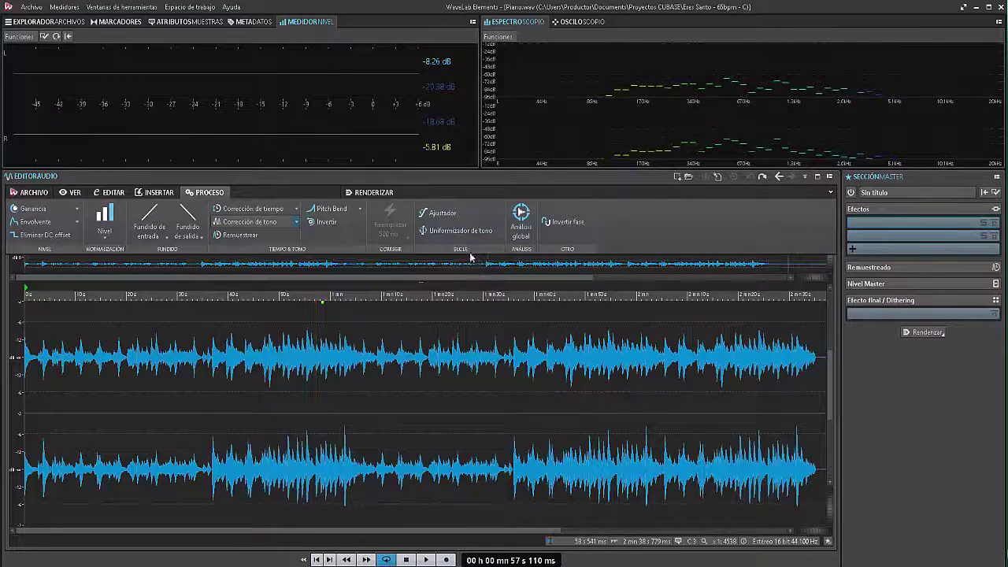
left_click(521, 217)
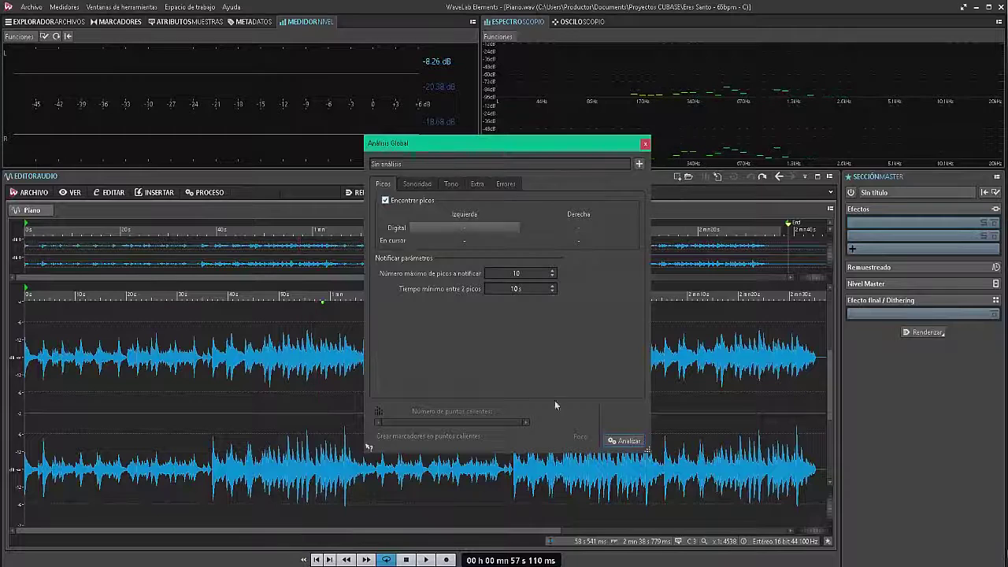
left_click(408, 186)
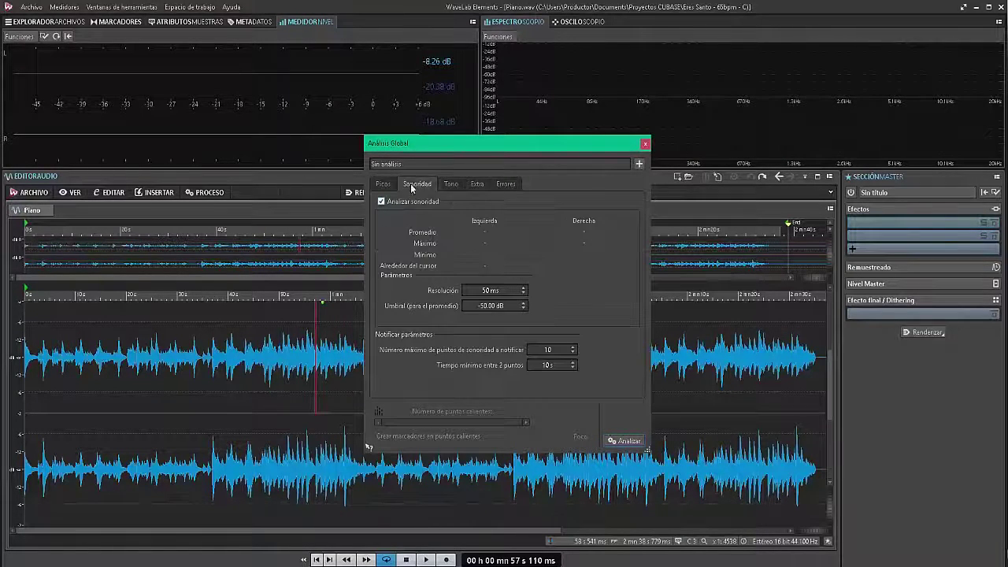
left_click(452, 186)
left_click(475, 185)
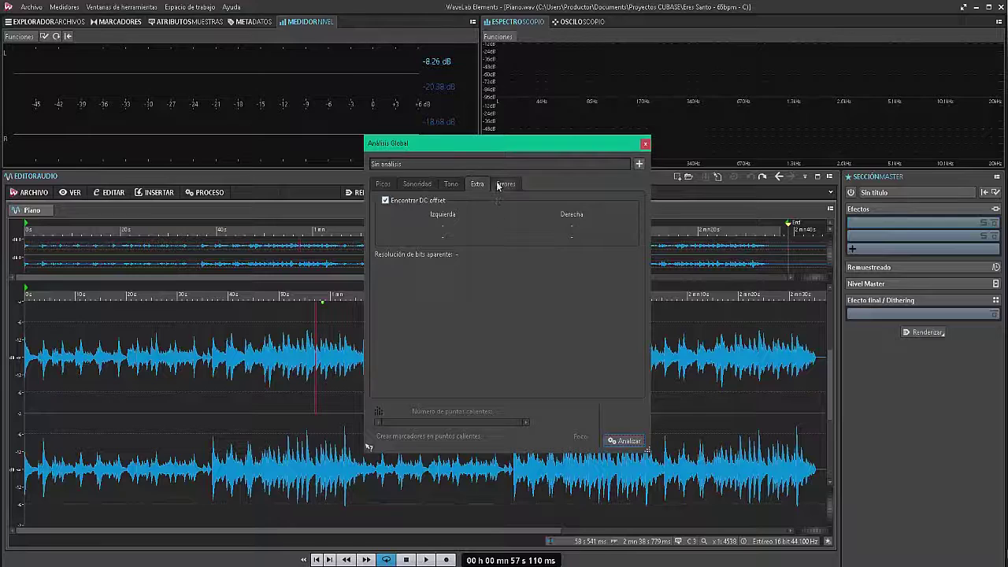
left_click(501, 186)
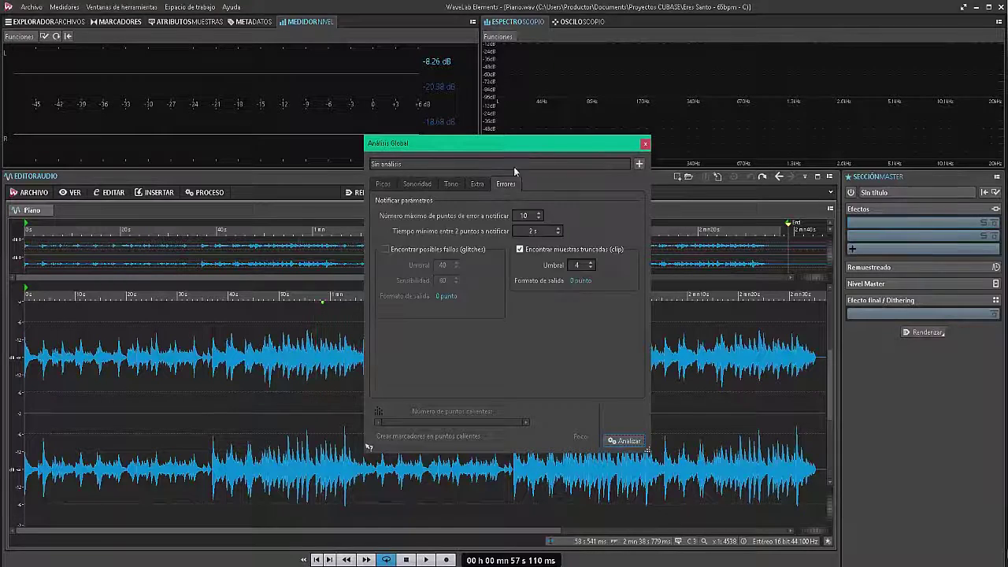
left_click(645, 145)
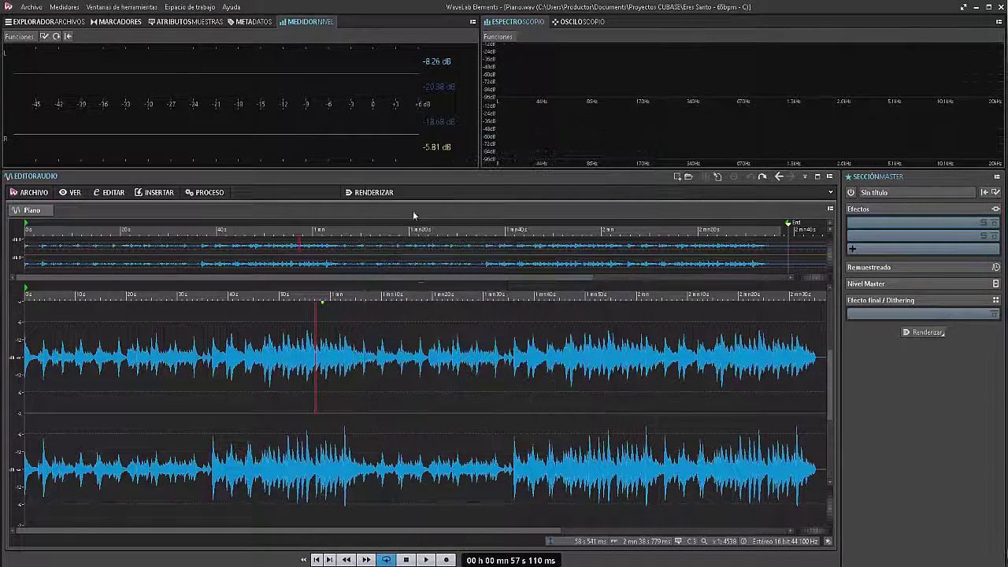
Set the whole piano file to render to a named file called Piano_masterwavelab
left_click(377, 193)
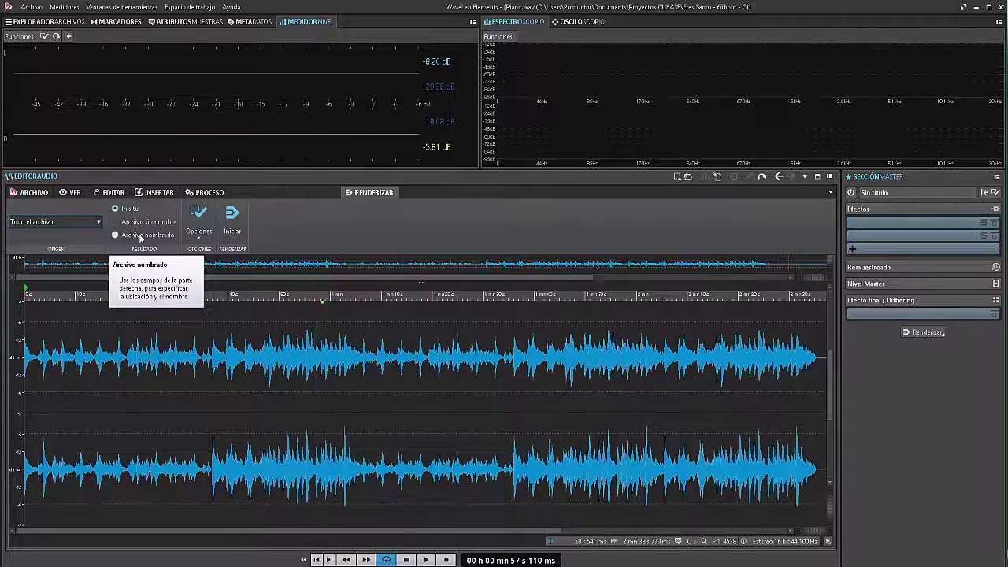
left_click(377, 192)
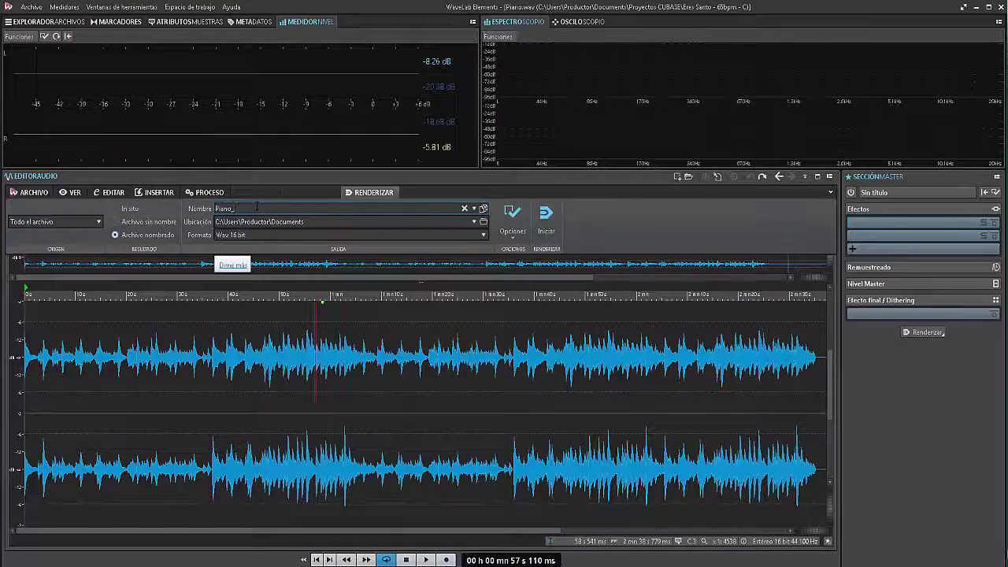
key("BackSpace")
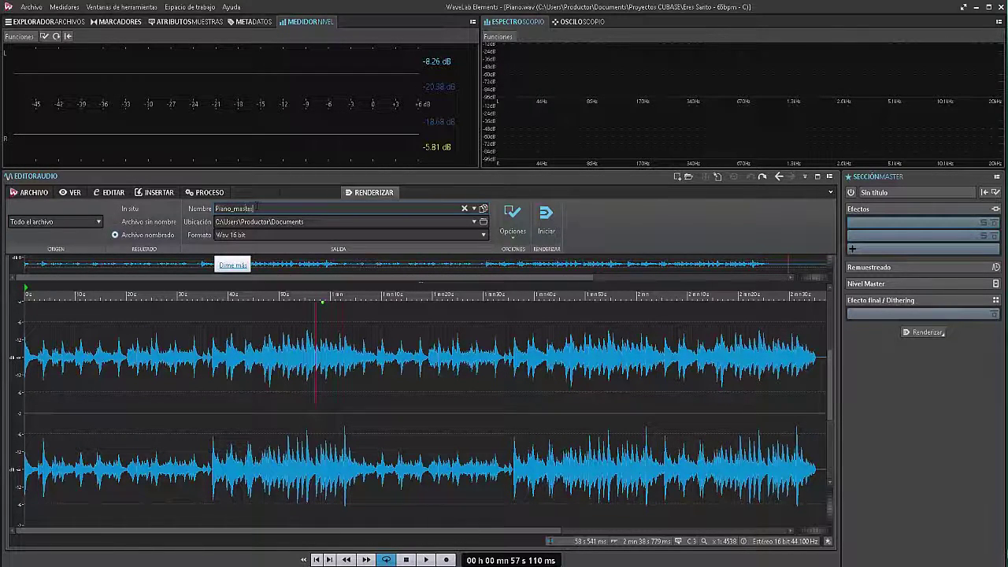
type("master-wavelab")
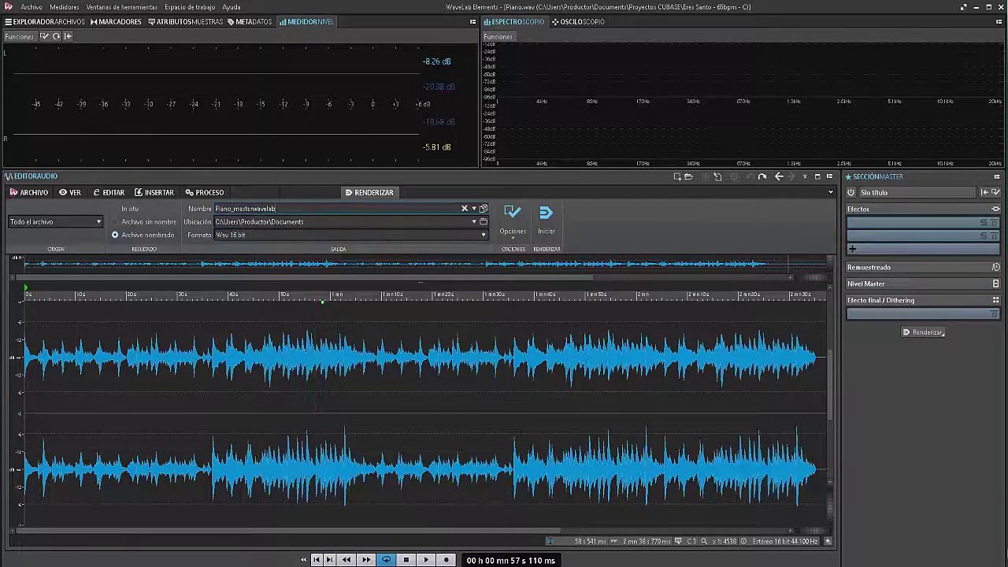
Review the available output folders for the rendered file without choosing another one
left_click(354, 222)
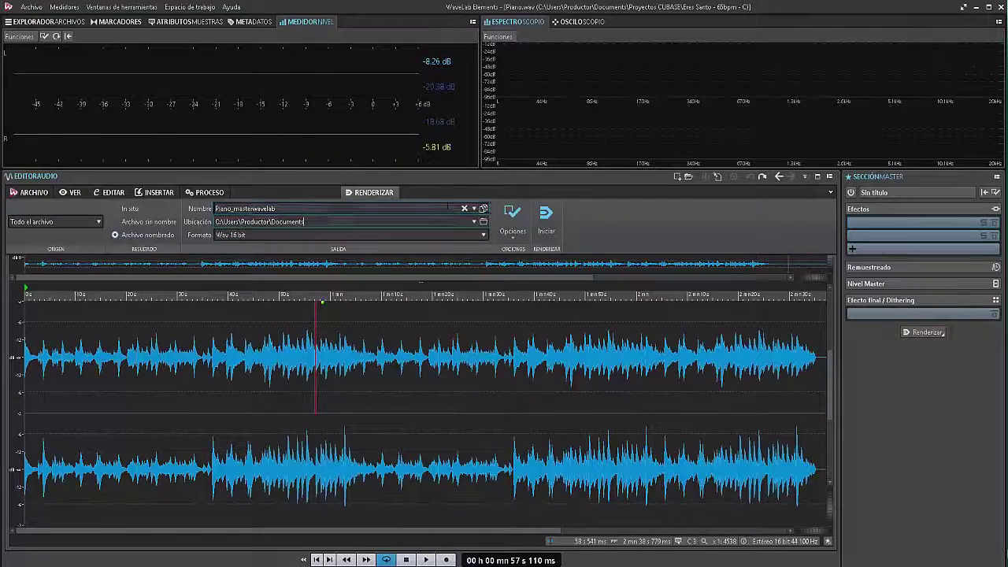
left_click(473, 221)
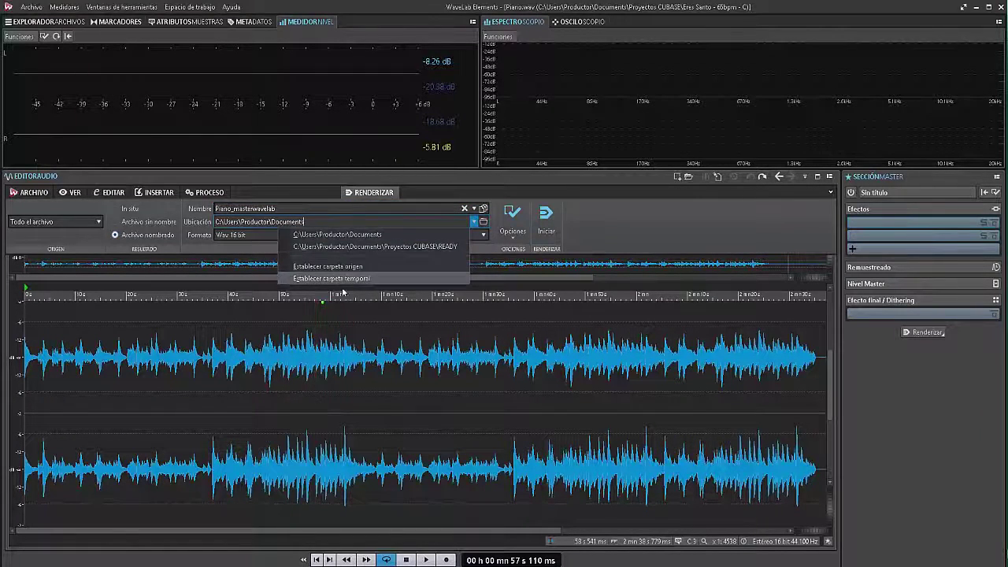
left_click(476, 243)
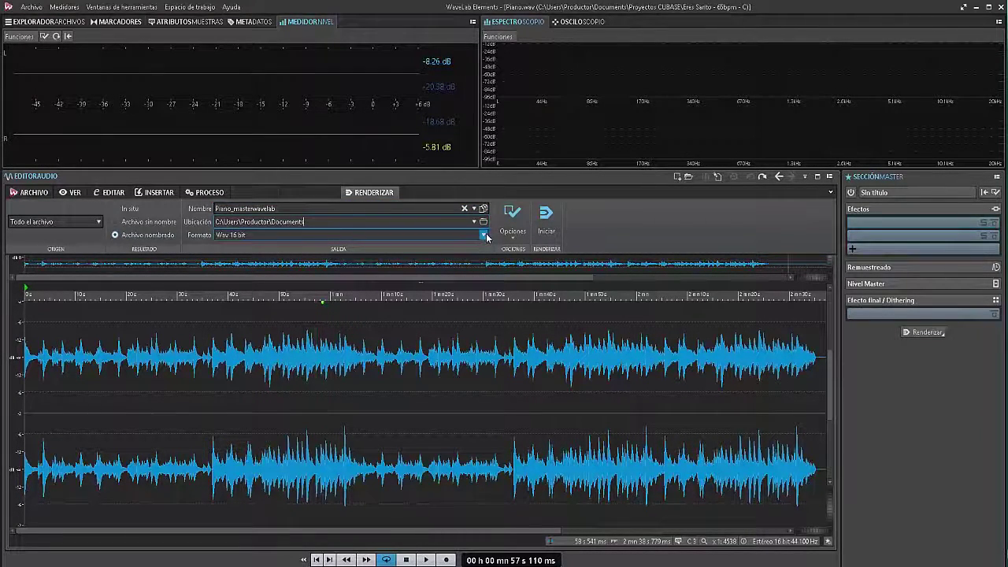
Review the factory output format presets, including the encoded formats, and the rendering options without changing any
left_click(485, 235)
mouse_move(555, 330)
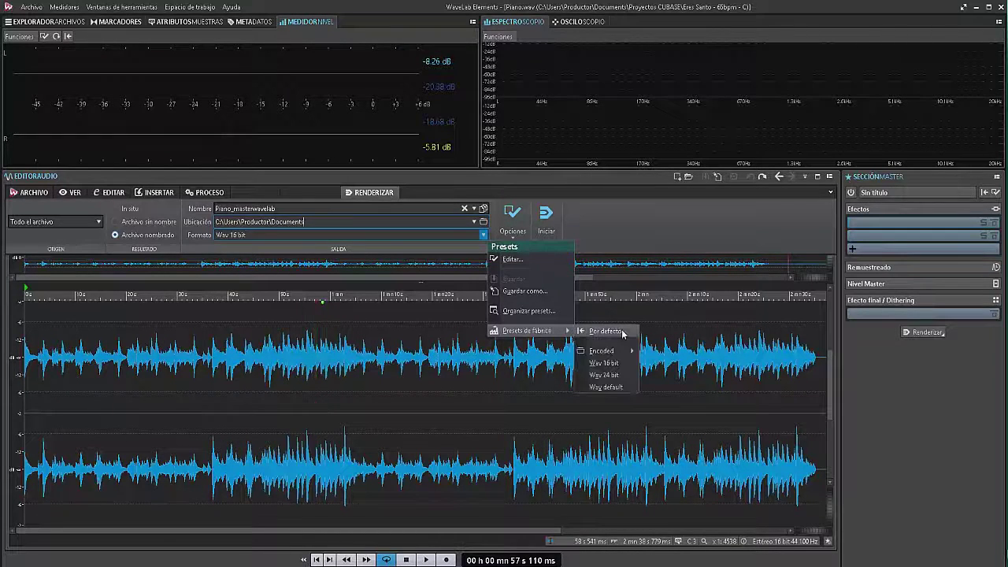
mouse_move(602, 351)
mouse_move(690, 353)
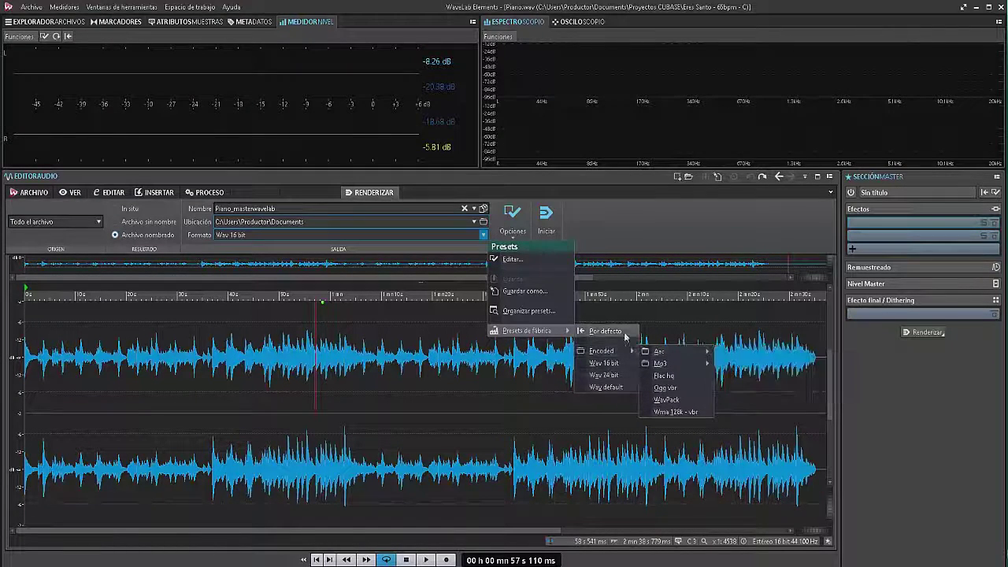
left_click(635, 227)
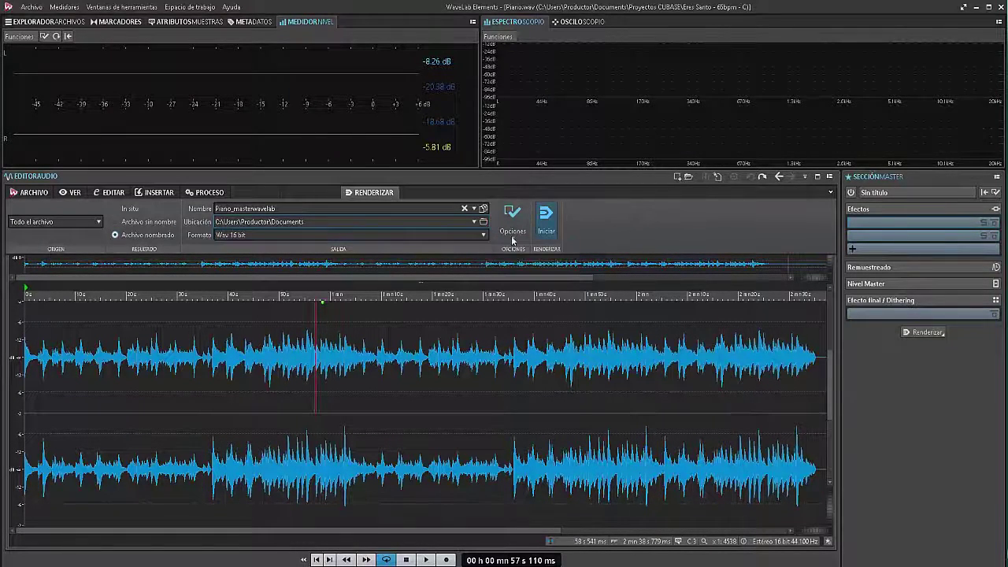
left_click(513, 233)
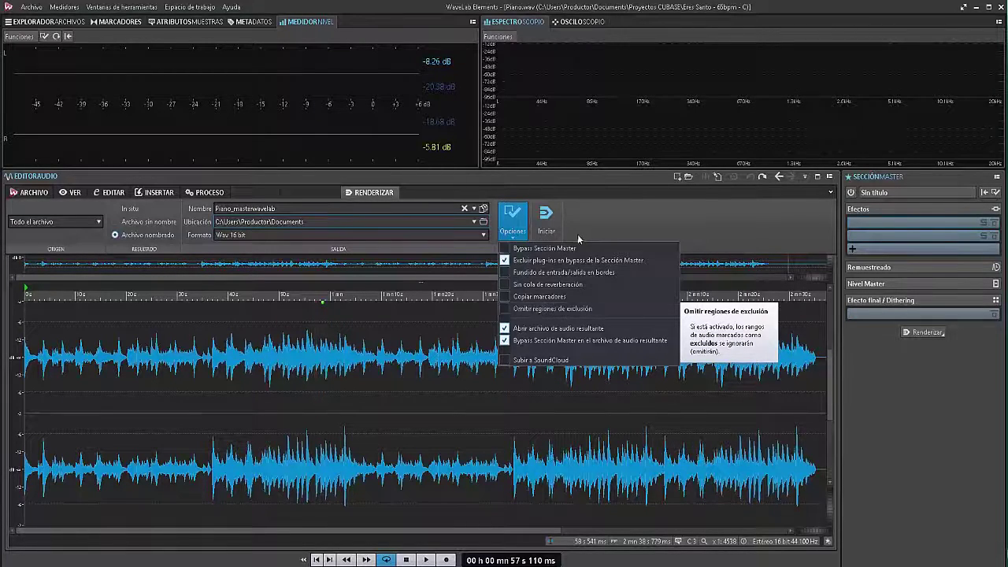
left_click(636, 223)
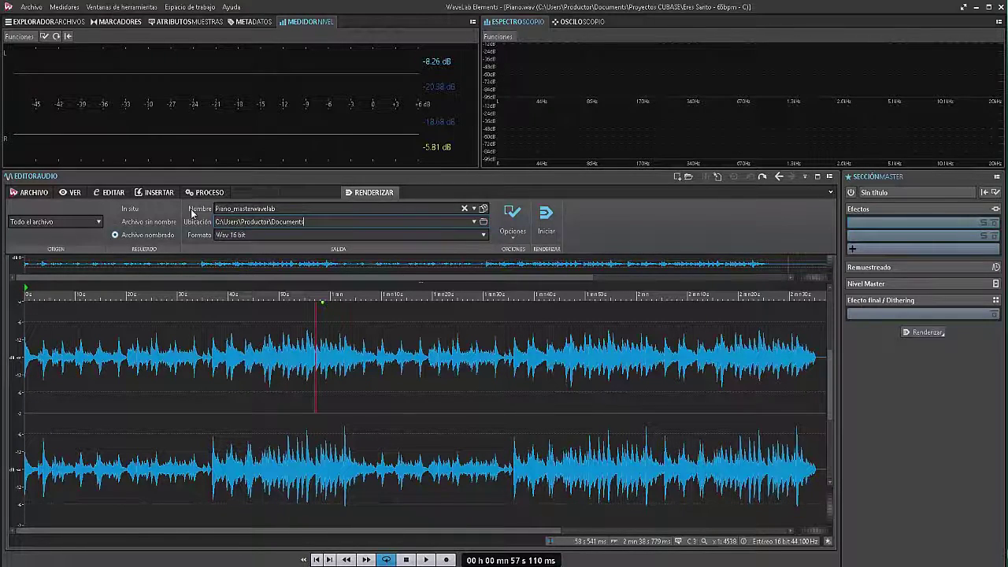
Play the piano from about 48 s for a few seconds while viewing the oscilloscope and the spectroscope
left_click(266, 355)
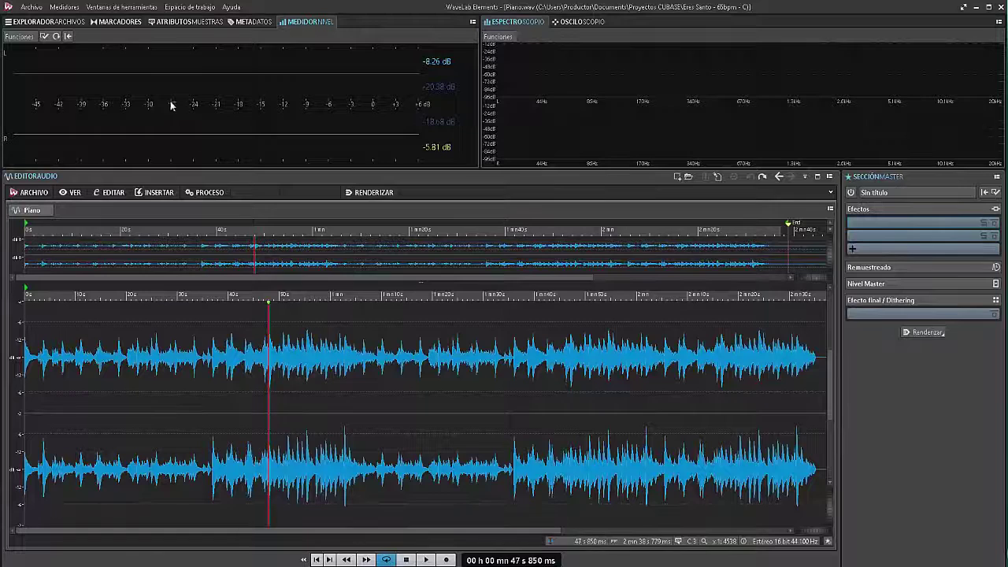
key("space")
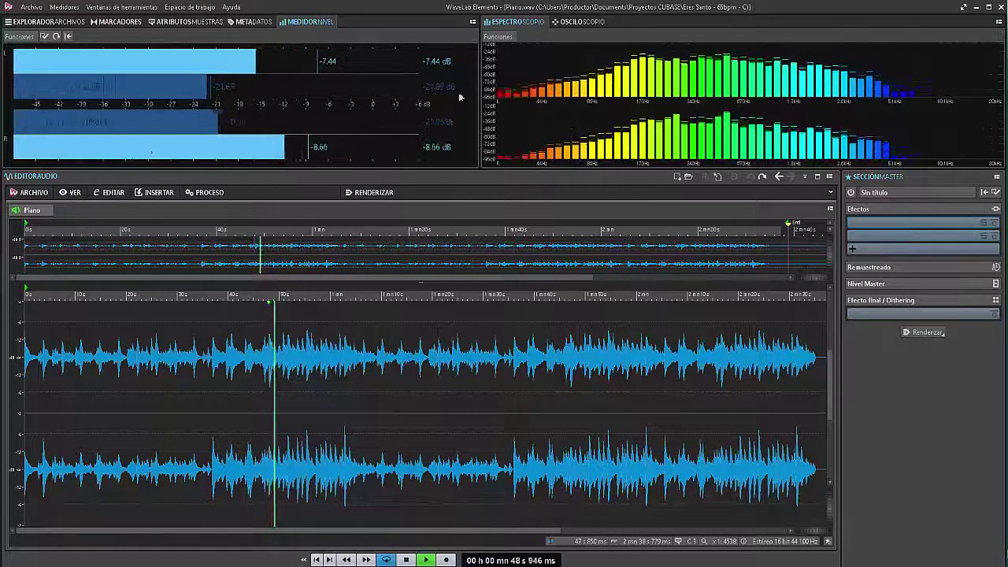
left_click(583, 21)
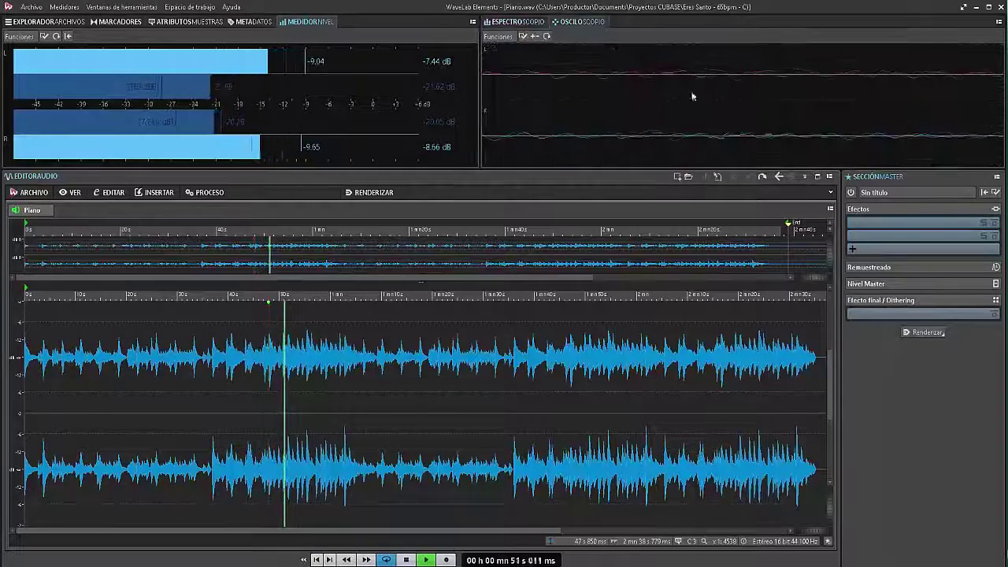
left_click(517, 21)
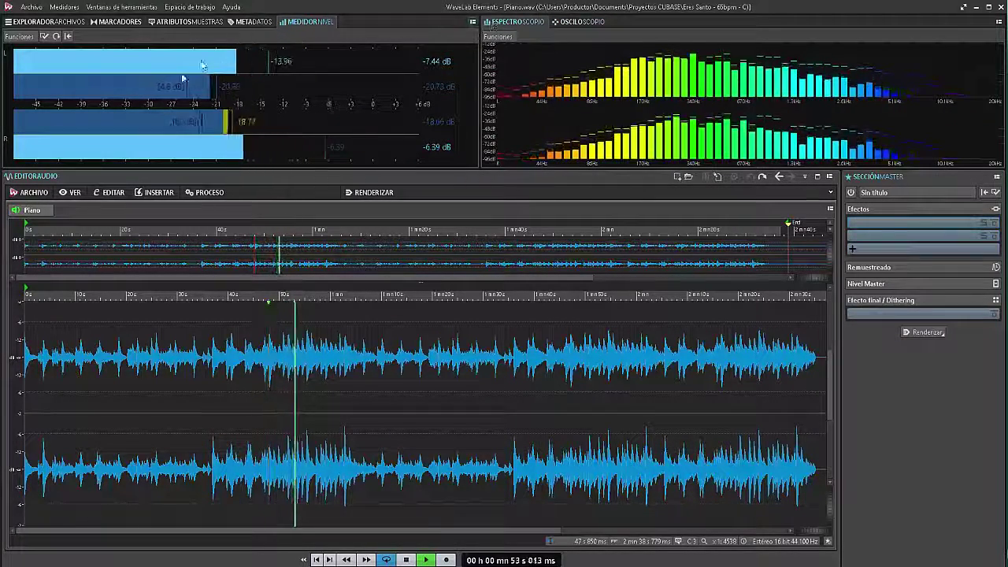
key("space")
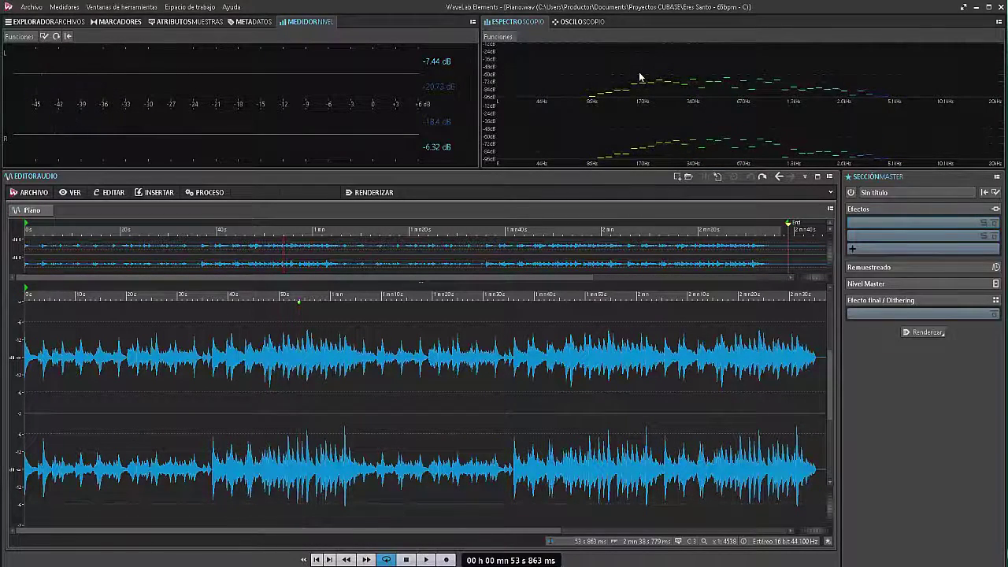
Look over the insertion, processing and editing commands again without applying any
left_click(165, 193)
left_click(207, 193)
left_click(113, 194)
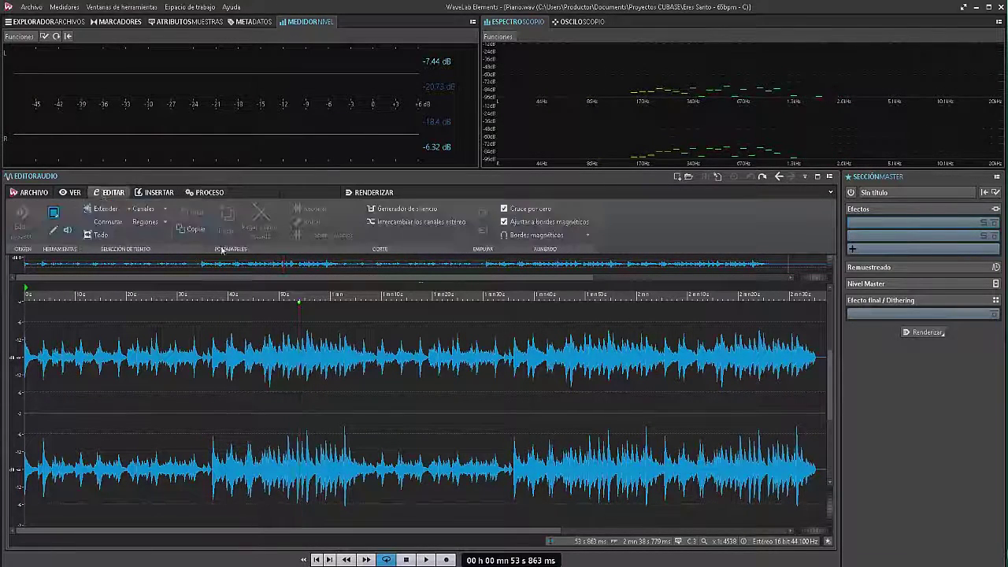
Display the 3D frequency analysis of the whole piano file, inspect the graph and close its window
left_click(70, 192)
left_click(368, 227)
left_click_drag(531, 67, 434, 105)
left_click_drag(170, 110, 549, 169)
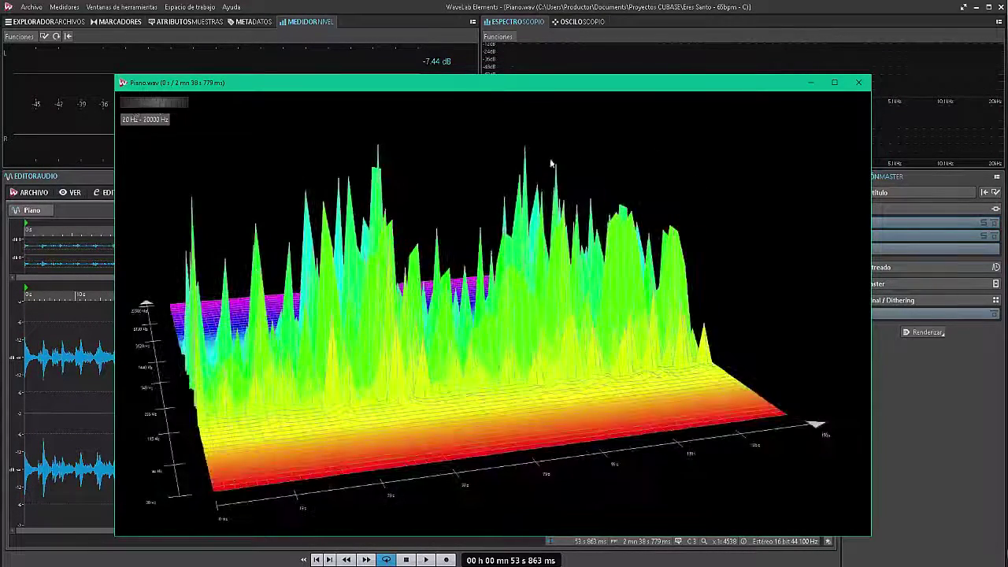
left_click(858, 82)
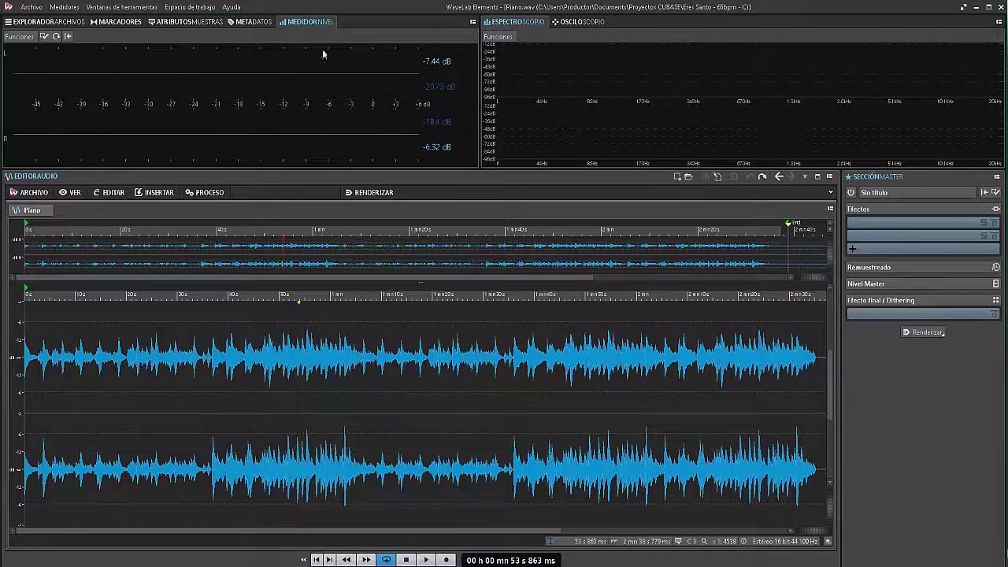
Close the piano audio file in the audio editor
left_click(48, 211)
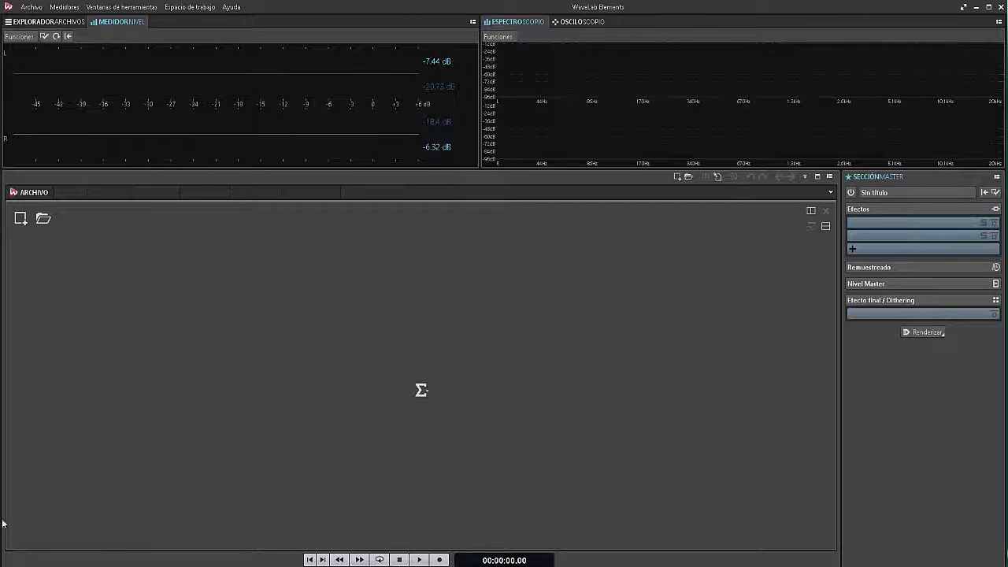
Look over the audio programs installed on the computer without launching any
key("super")
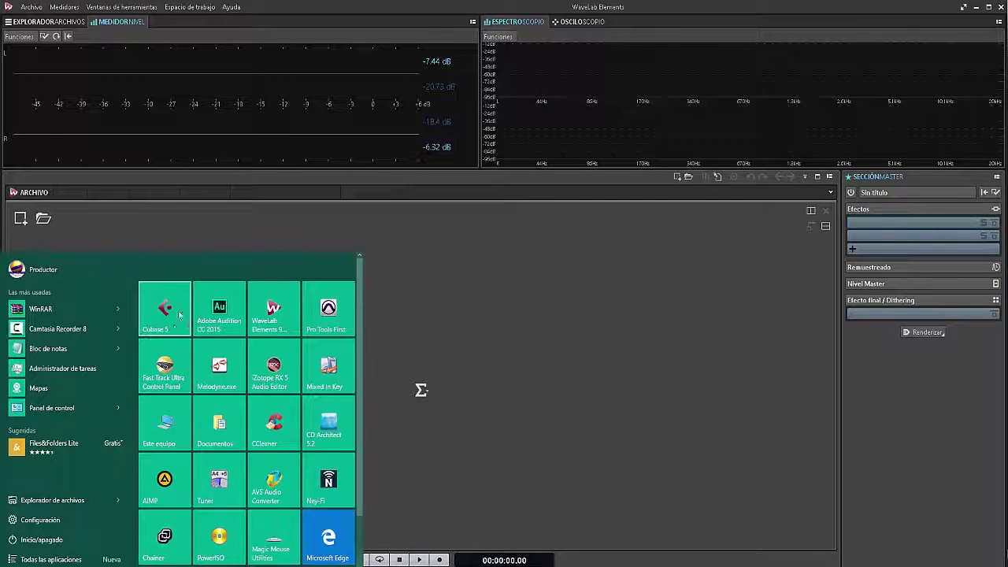
left_click(477, 370)
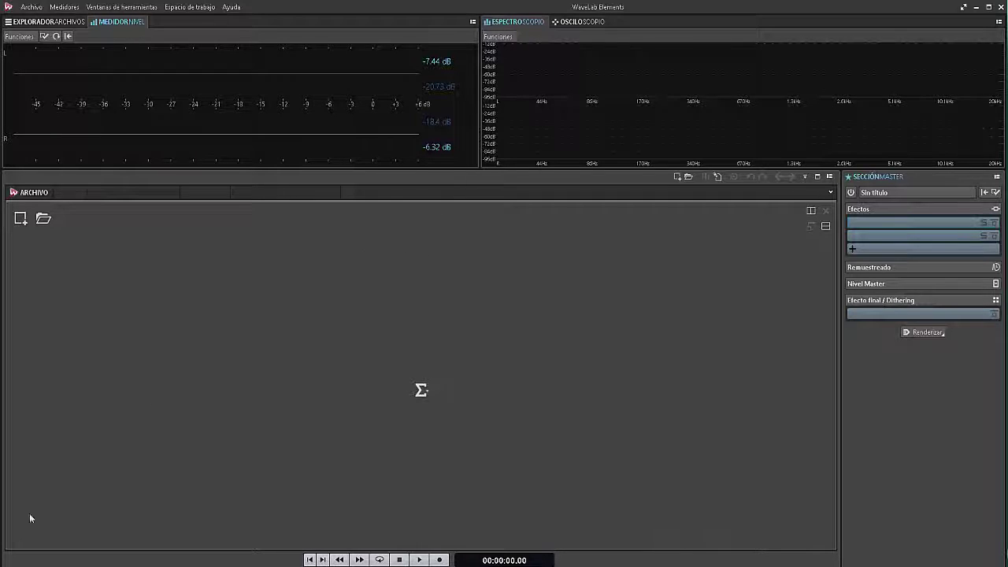
key("super")
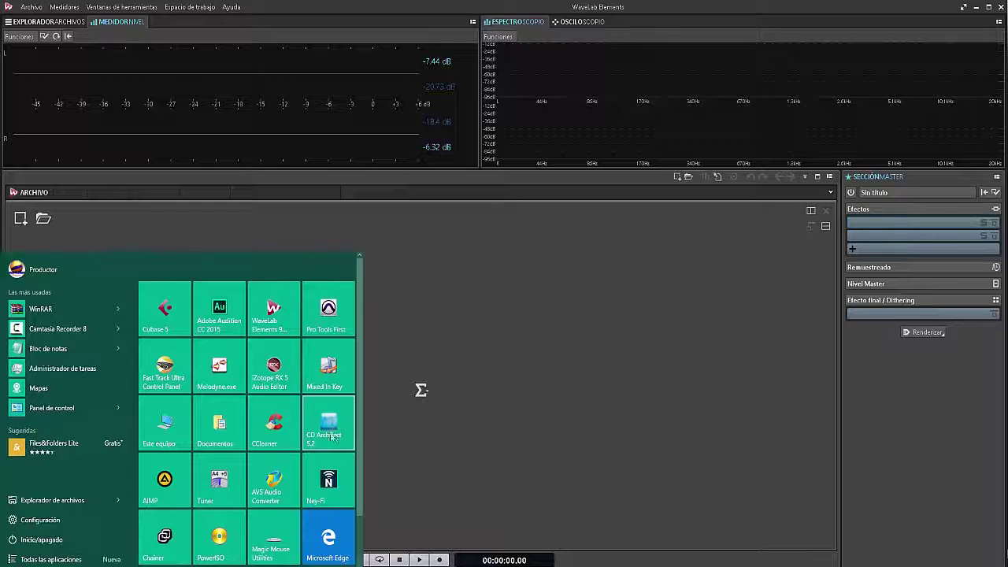
left_click(510, 294)
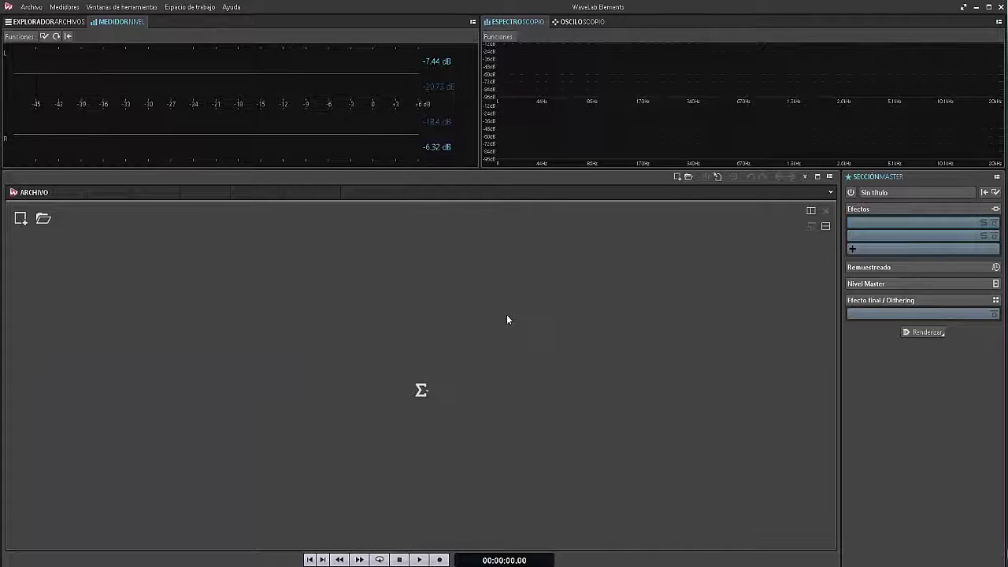